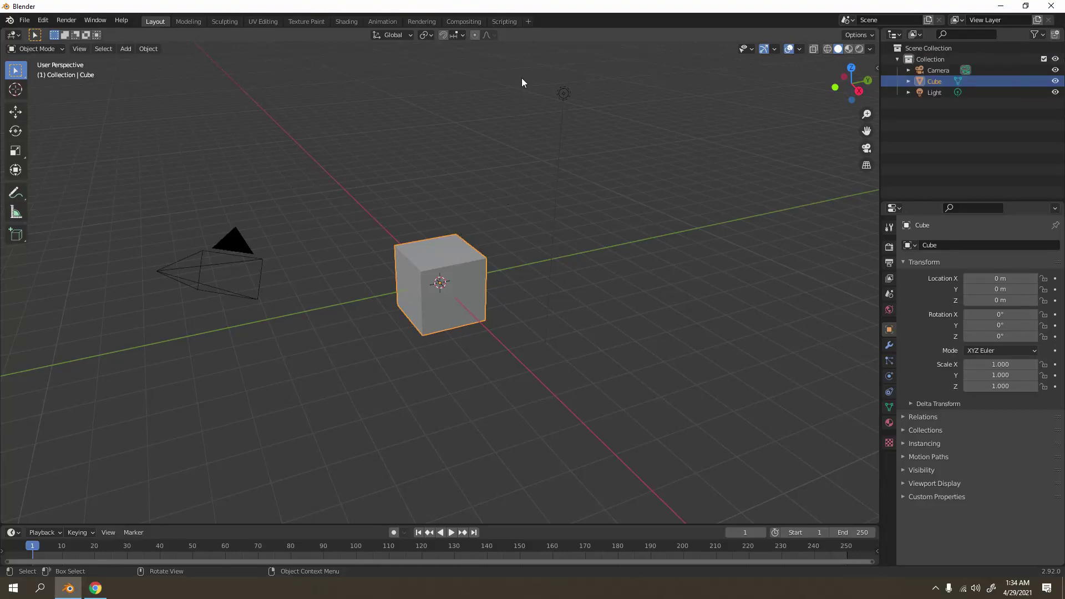
# - Hide the light and the camera in the scene
pyautogui.click(564, 94)
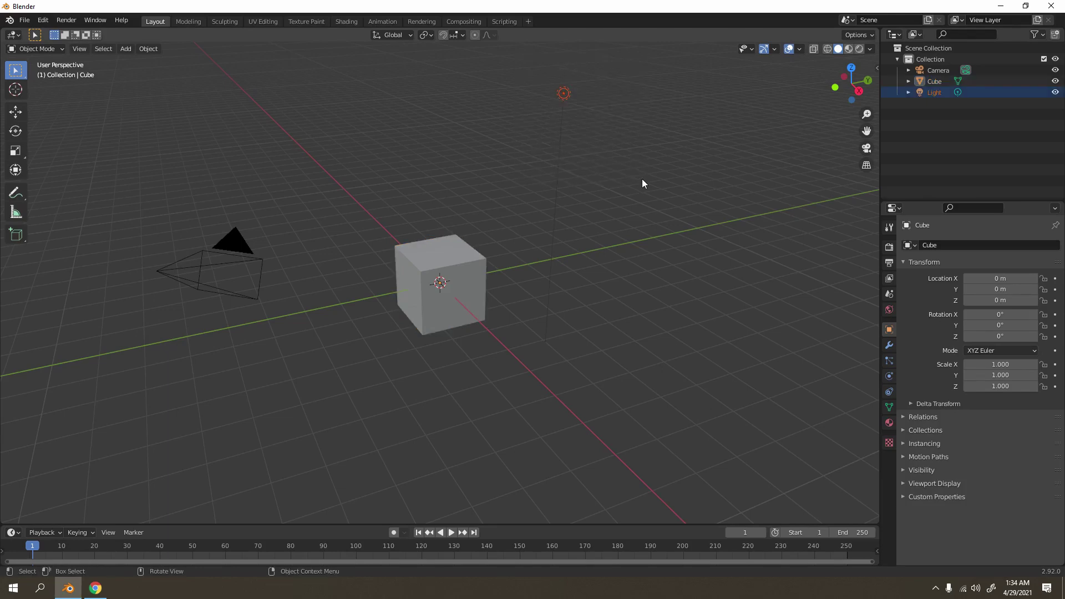
pyautogui.press('h')
pyautogui.click(158, 260)
pyautogui.press('h')
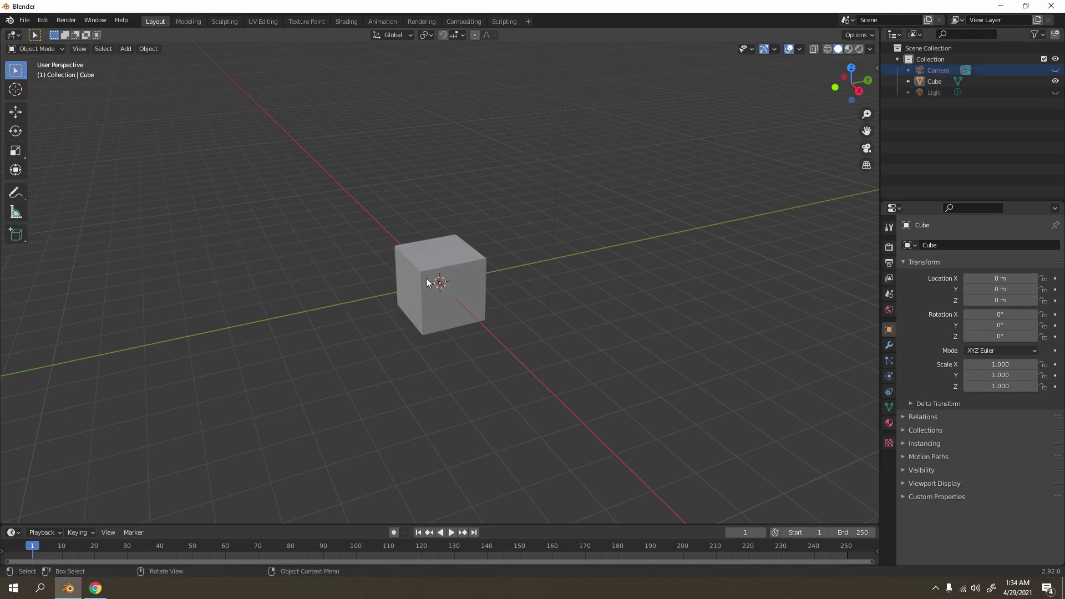
# - Replace the default cube with a new mesh cylinder
pyautogui.click(454, 275)
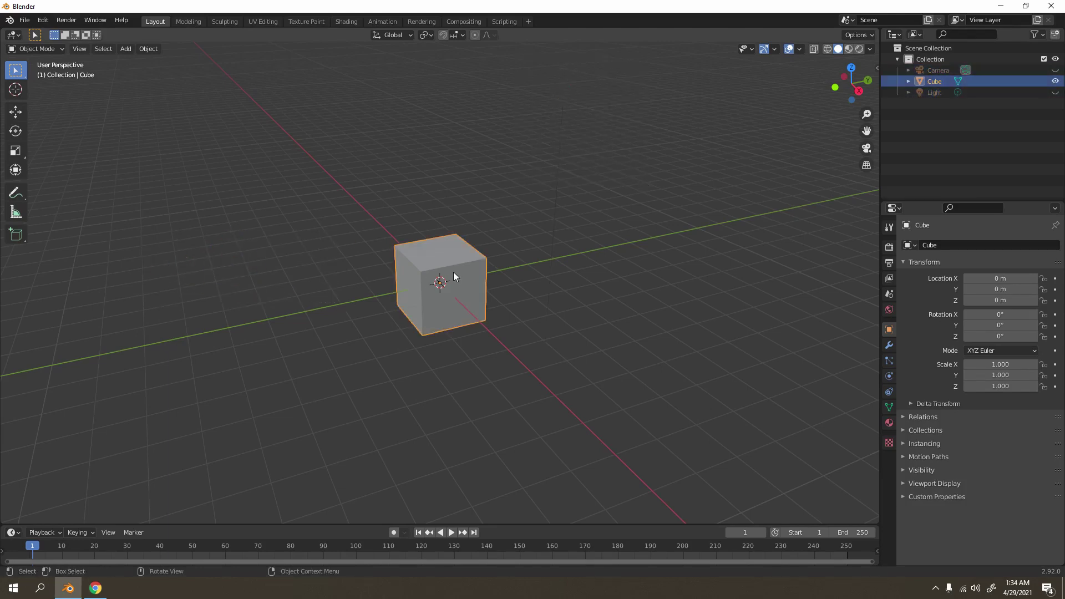
pyautogui.press('Delete')
pyautogui.hotkey('shift', 'a')
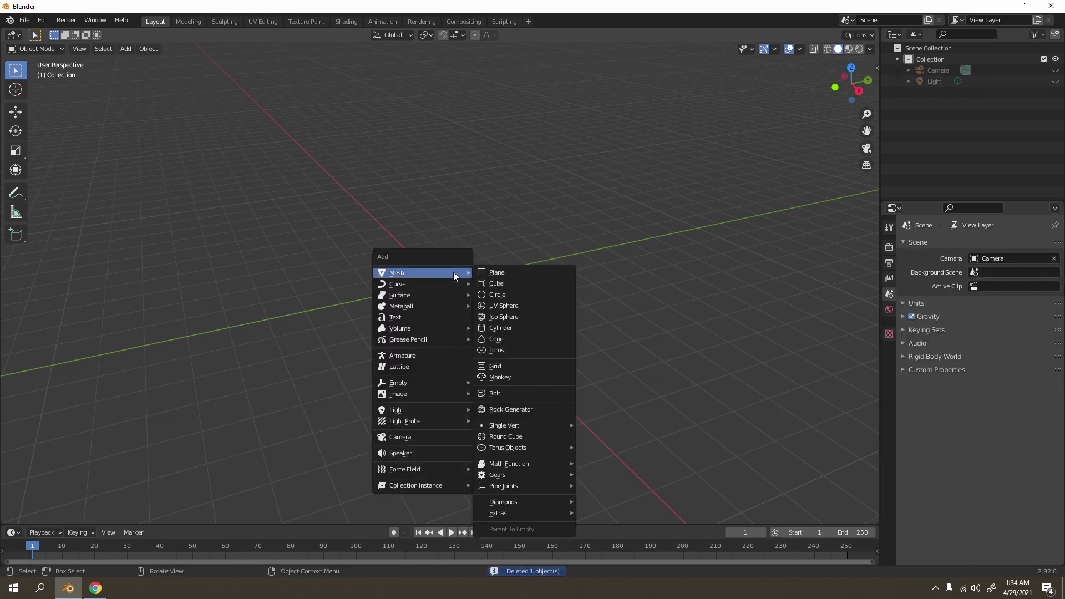
pyautogui.moveTo(451, 272)
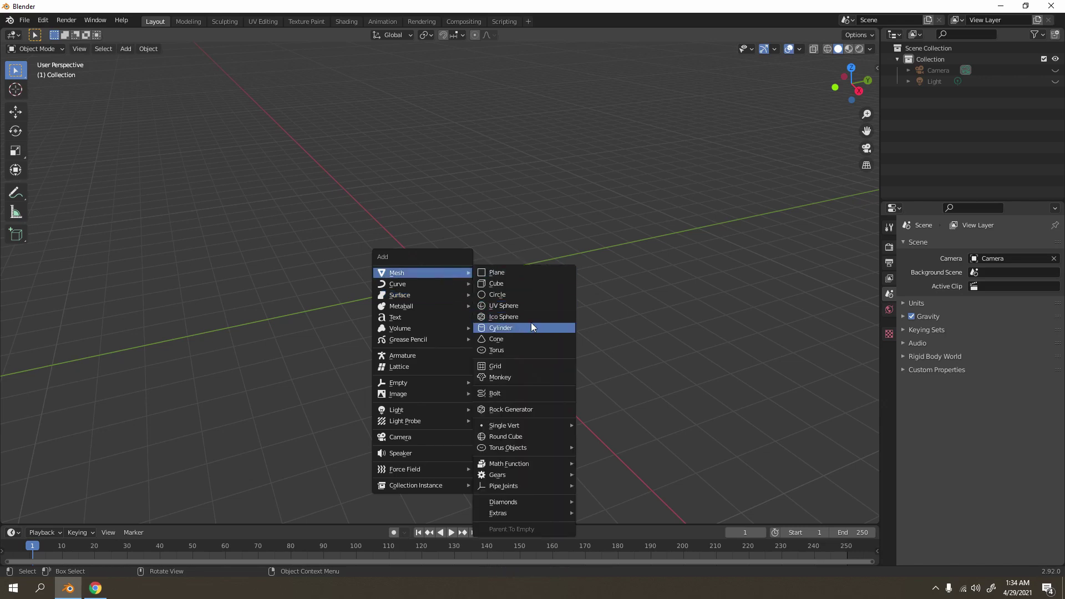
pyautogui.click(531, 322)
# - Scale the cylinder uniformly to about 0.44 and stretch it along Z to a scale of about 5.02
pyautogui.press('KP_1')
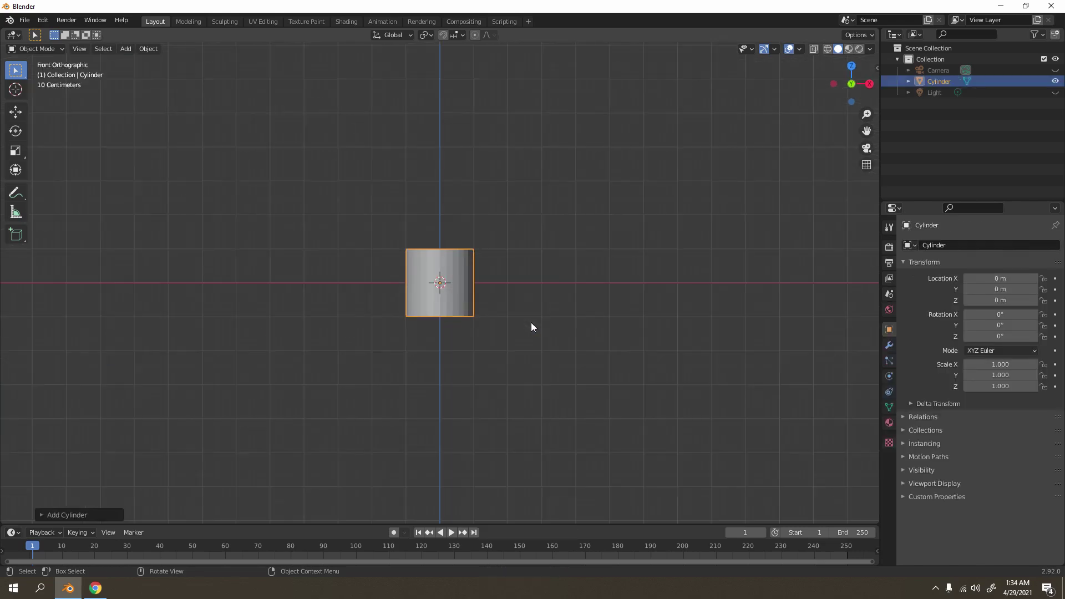
pyautogui.press('s')
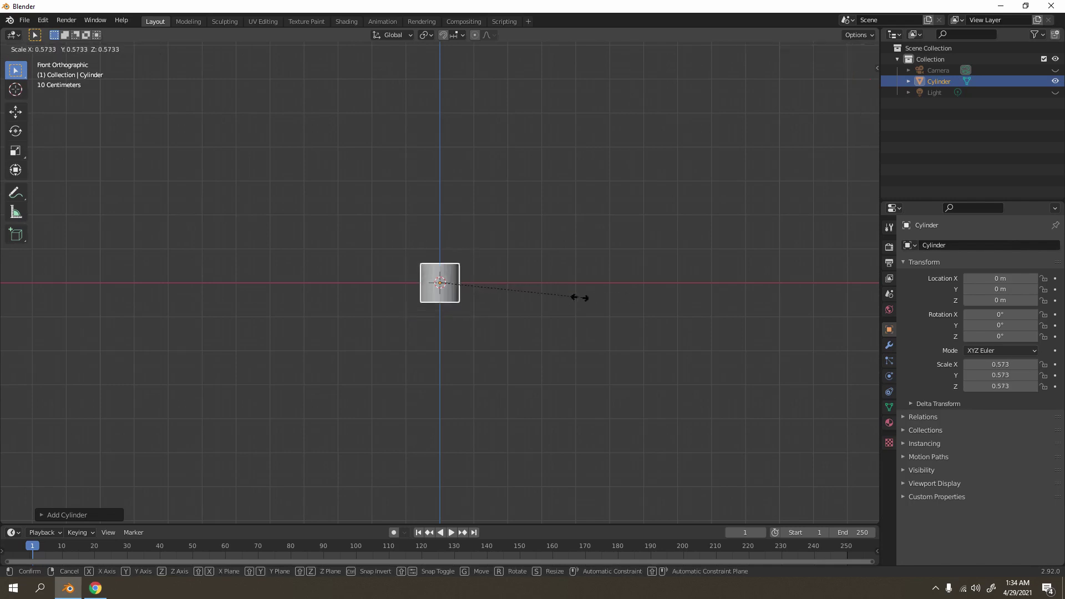
pyautogui.click(549, 302)
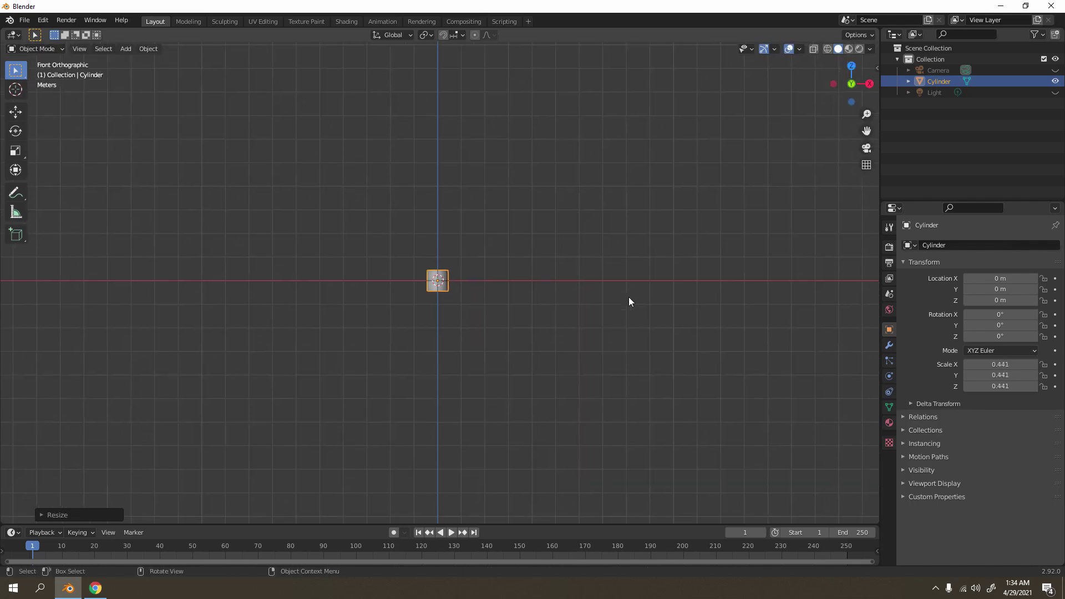
pyautogui.press('s')
pyautogui.press('z')
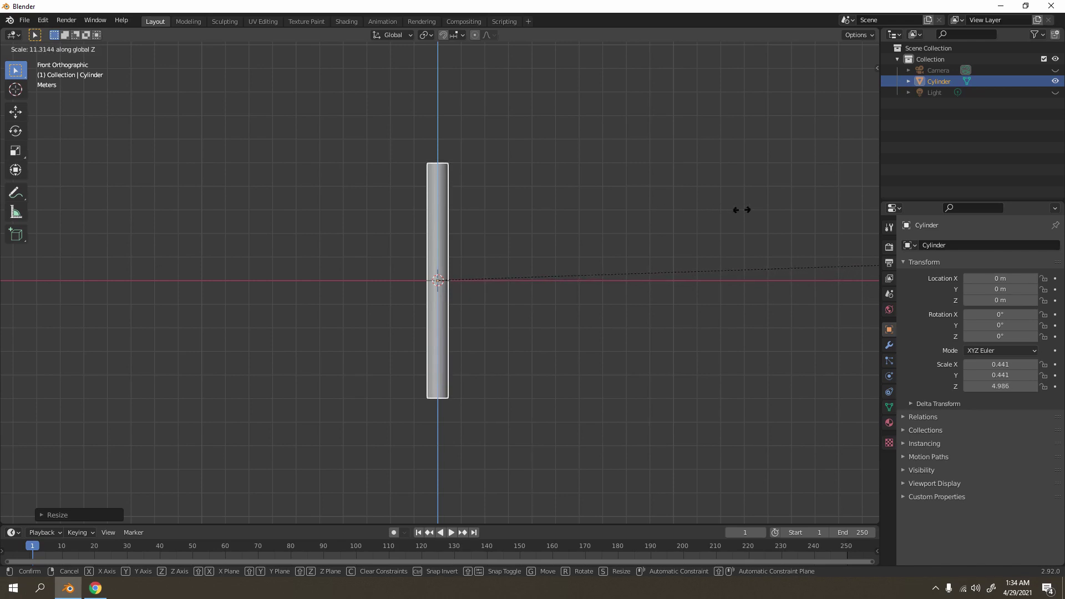
pyautogui.click(757, 218)
# - Add a horizontal loop cut to the cylinder's mesh, slid upward about 40% of the way from the middle to the top end
pyautogui.keyDown('shift'); pyautogui.moveTo(560, 214); pyautogui.dragTo(548, 242, button='middle'); pyautogui.keyUp('shift')
pyautogui.keyDown('shift'); pyautogui.scroll(1, 552, 247); pyautogui.keyUp('shift')
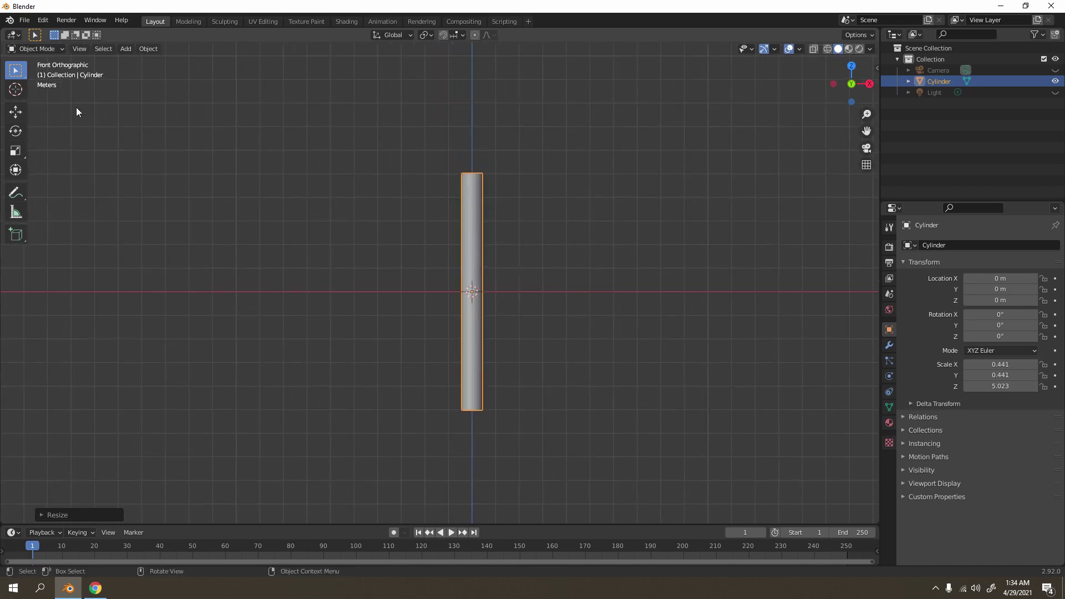
pyautogui.press('Tab')
pyautogui.hotkey('ctrl', 'r')
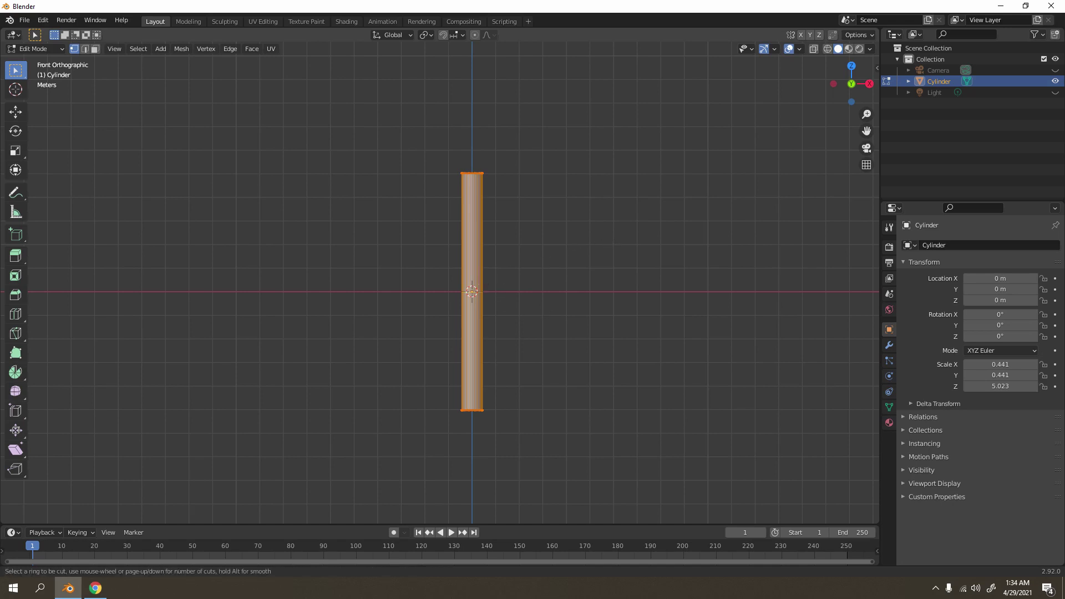
pyautogui.click(478, 280)
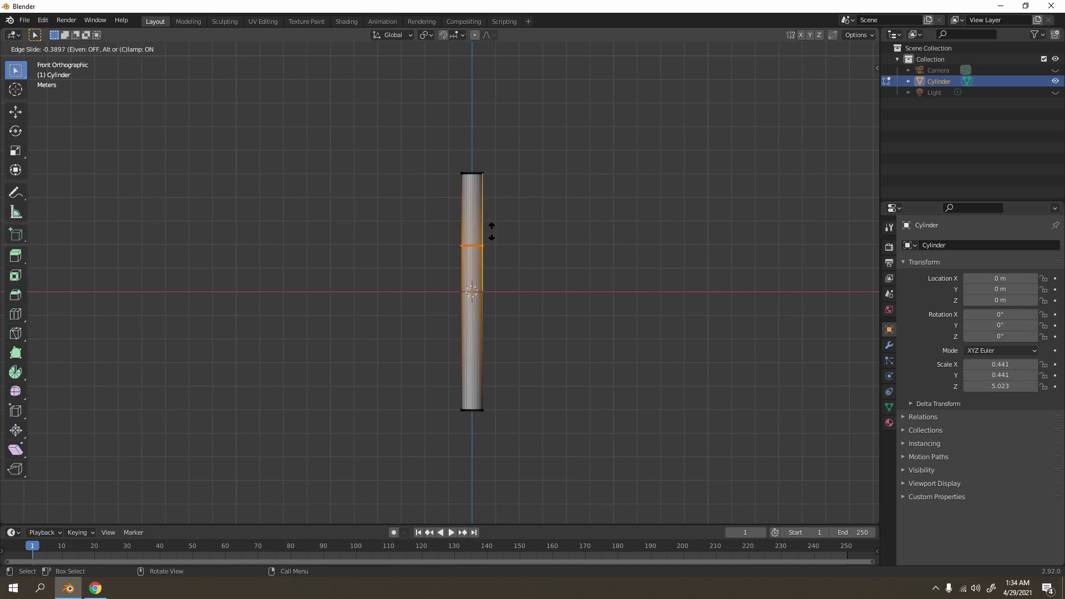
pyautogui.click(494, 234)
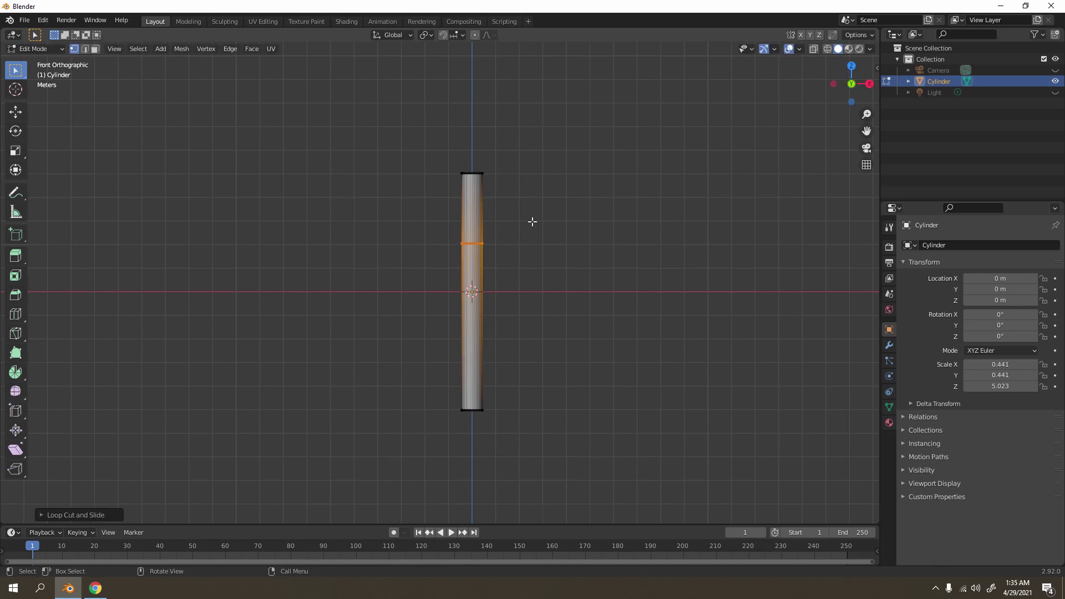
# - Add a second loop cut a short distance above the first and bevel it into a narrow pair of edge loops
pyautogui.scroll(5, 513, 280)
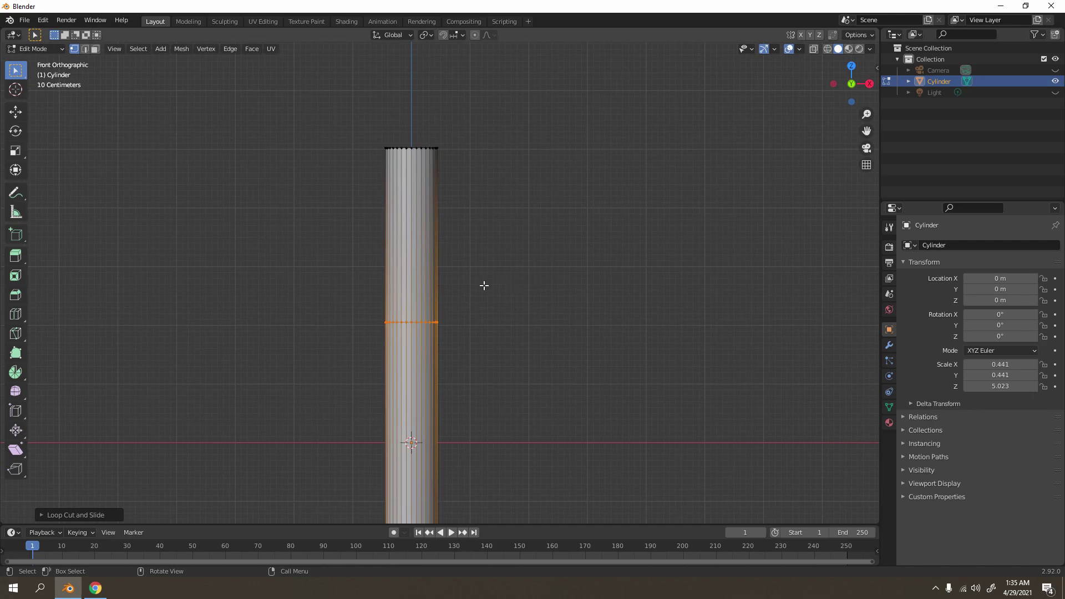
pyautogui.hotkey('ctrl', 'r')
pyautogui.click(445, 253)
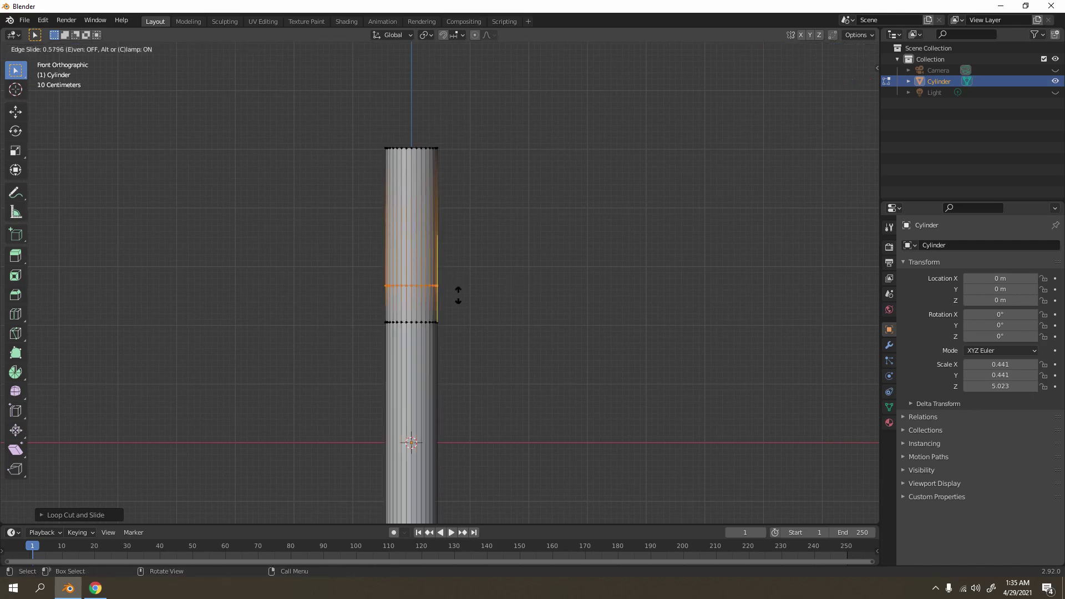
pyautogui.click(465, 315)
pyautogui.hotkey('ctrl', 'b')
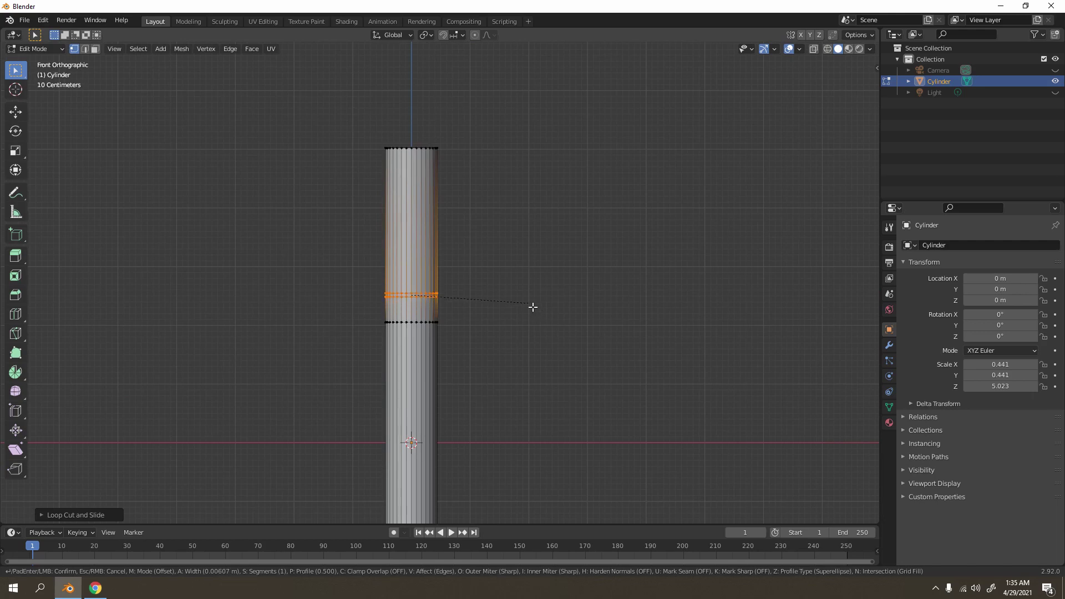
pyautogui.click(528, 264)
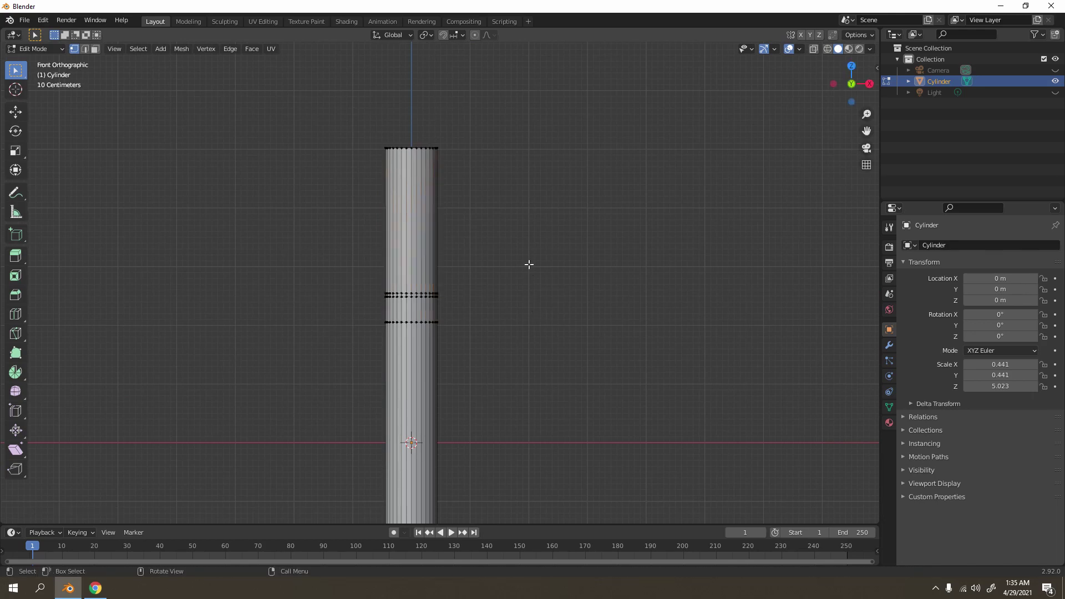
# - Inset the cylinder's top face by about 0.04 m to form a thin rim
pyautogui.scroll(-2, 519, 271)
pyautogui.moveTo(514, 276)
pyautogui.mouseDown(button='middle')
pyautogui.moveTo(544, 335)
pyautogui.moveTo(533, 332)
pyautogui.moveTo(511, 266)
pyautogui.mouseUp(button='middle')
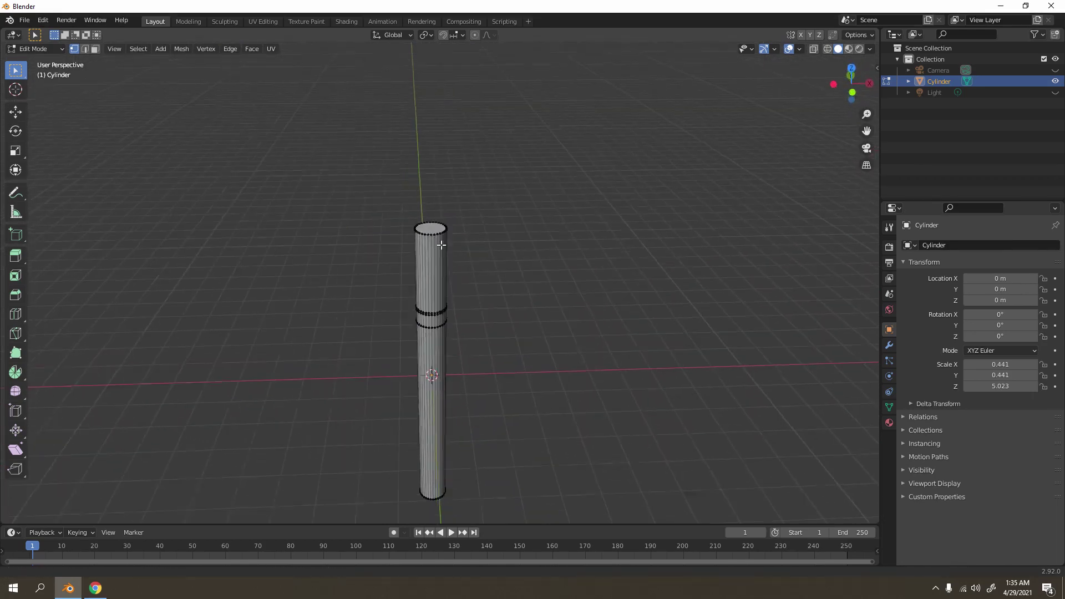
pyautogui.scroll(3, 500, 238)
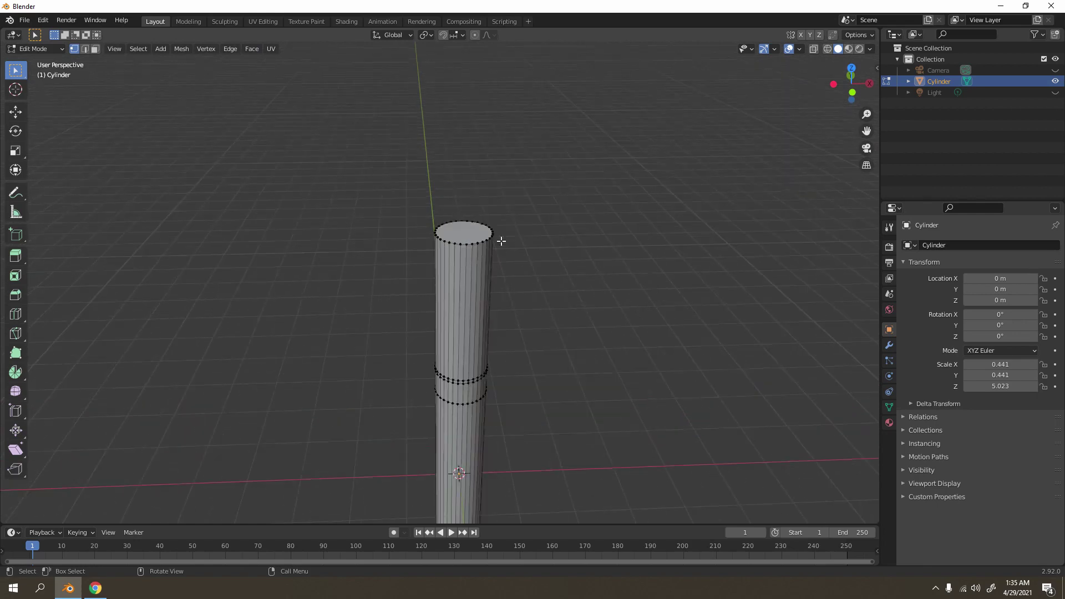
pyautogui.press('3')
pyautogui.click(468, 251)
pyautogui.scroll(3, 577, 247)
pyautogui.keyDown('shift'); pyautogui.moveTo(651, 213); pyautogui.dragTo(586, 319, button='middle'); pyautogui.keyUp('shift')
pyautogui.scroll(2, 595, 293)
pyautogui.keyDown('shift'); pyautogui.moveTo(604, 266); pyautogui.dragTo(633, 245, button='middle'); pyautogui.keyUp('shift')
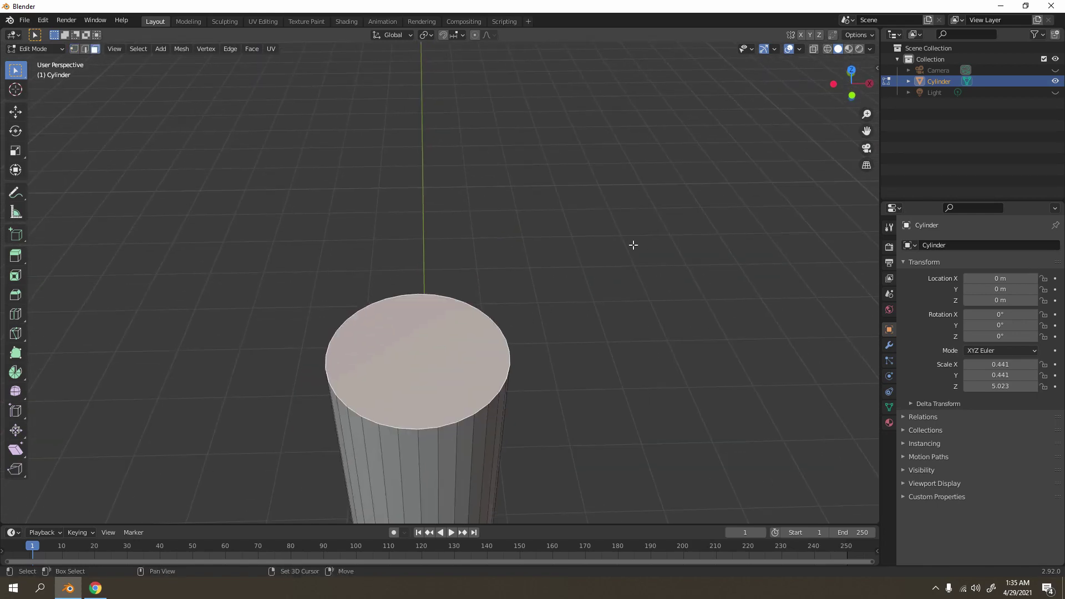
pyautogui.press('i')
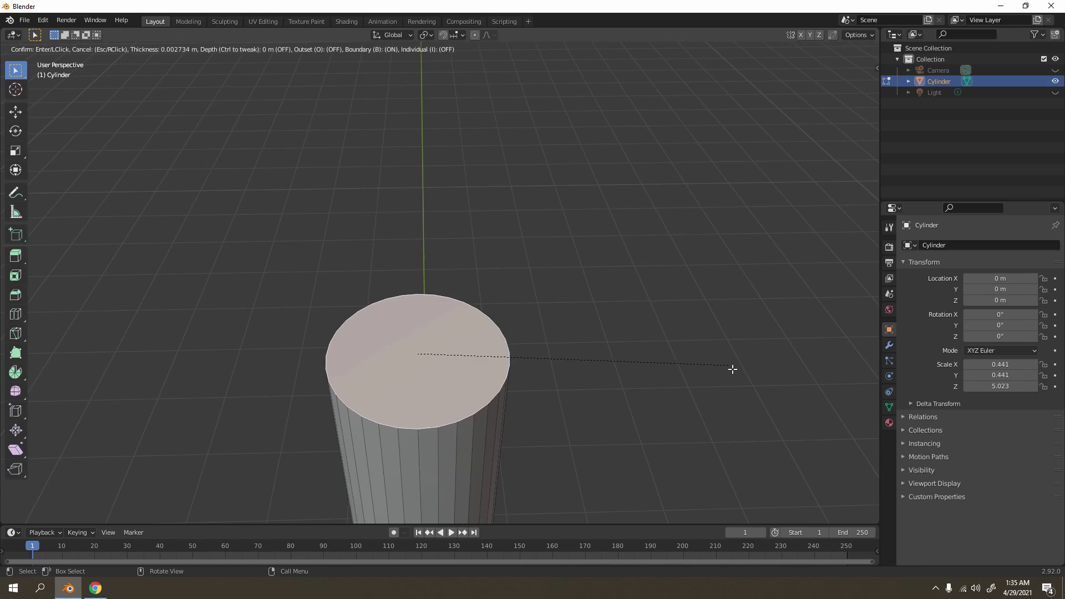
pyautogui.click(702, 350)
# - Delete the cylinder's bottom face to leave that end open
pyautogui.scroll(-4, 700, 348)
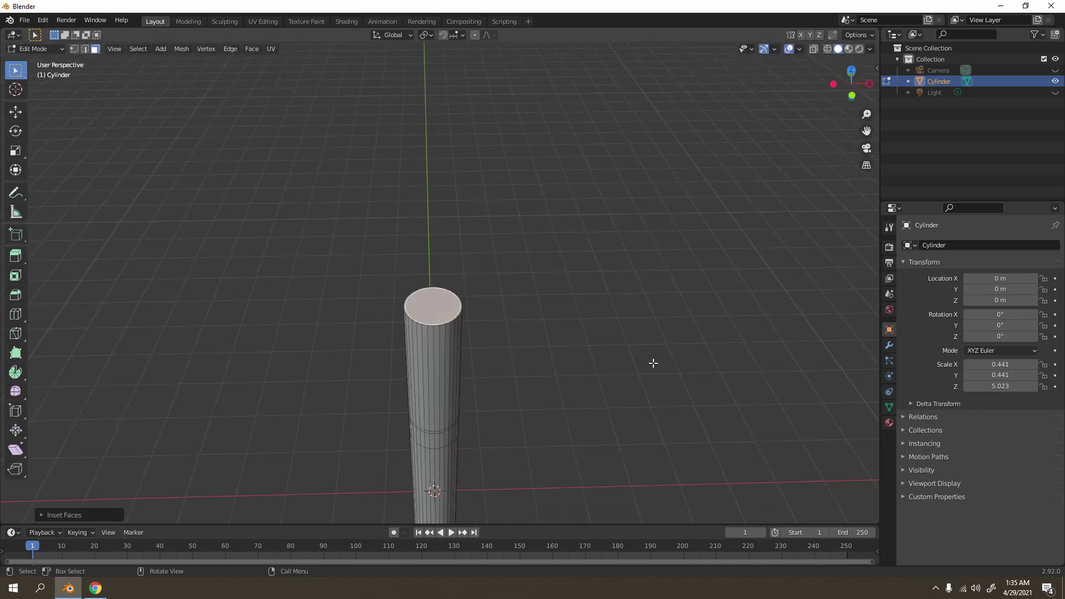
pyautogui.click(624, 378)
pyautogui.moveTo(425, 283); pyautogui.dragTo(460, 263, button='middle')
pyautogui.moveTo(497, 322); pyautogui.dragTo(488, 391, button='middle')
pyautogui.click(494, 311)
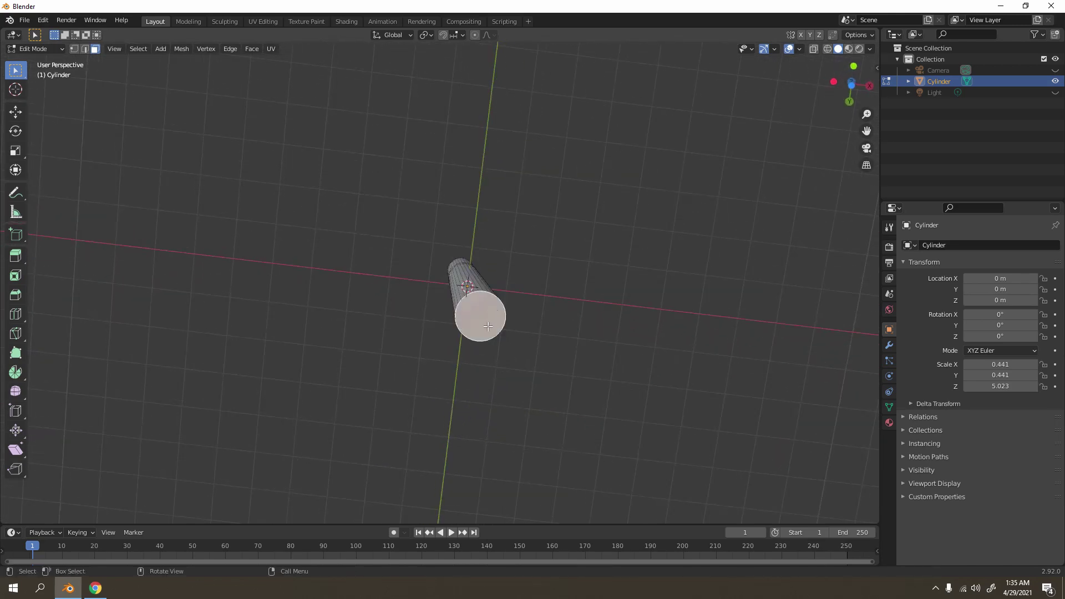
pyautogui.press('x')
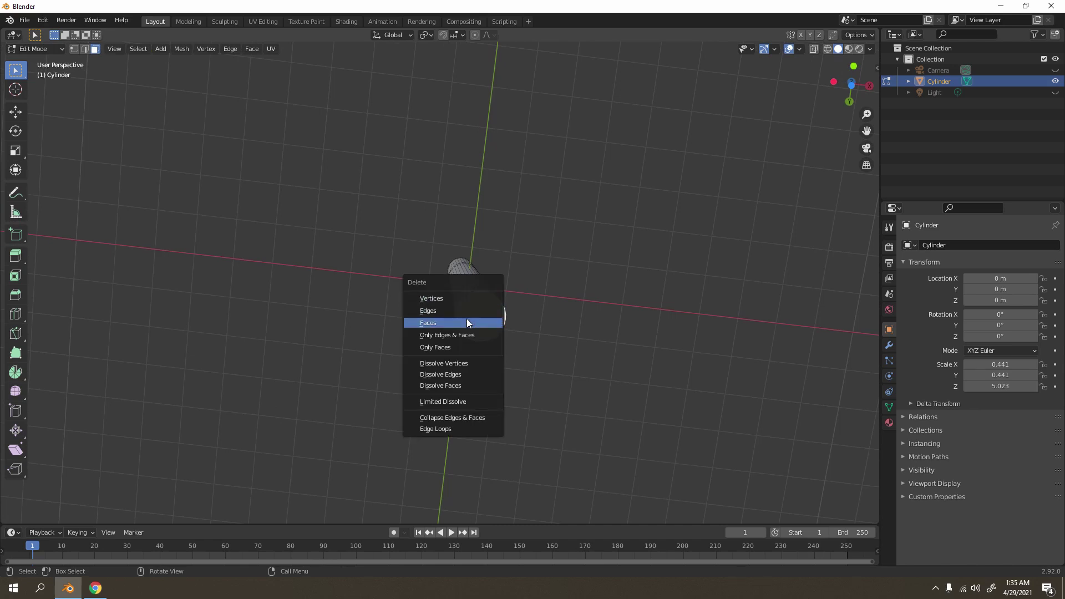
pyautogui.click(470, 322)
# - Add a UV sphere to the mesh and move it down along Z about 5.43 m to the cylinder's open bottom end
pyautogui.press('KP_1')
pyautogui.keyDown('shift'); pyautogui.moveTo(472, 288); pyautogui.dragTo(473, 126, button='middle'); pyautogui.keyUp('shift')
pyautogui.scroll(2, 545, 311)
pyautogui.hotkey('shift', 'a')
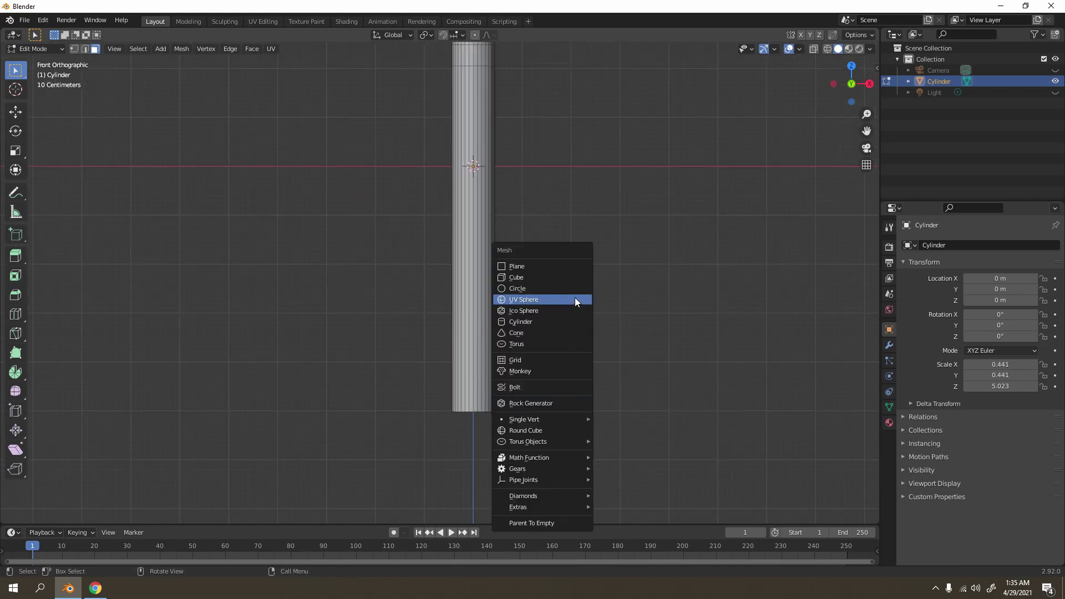
pyautogui.click(575, 297)
pyautogui.press('g')
pyautogui.press('z')
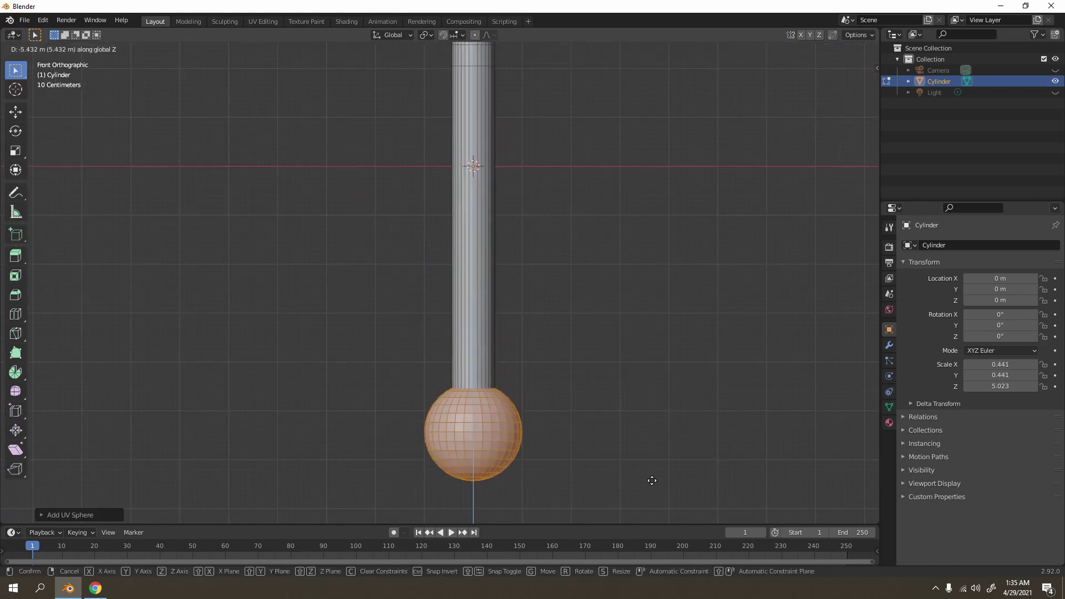
pyautogui.click(651, 481)
# - Scale the sphere down uniformly to about a third of its size, narrower than the cylinder
pyautogui.scroll(2, 631, 450)
pyautogui.keyDown('shift'); pyautogui.moveTo(630, 451); pyautogui.dragTo(613, 370, button='middle'); pyautogui.keyUp('shift')
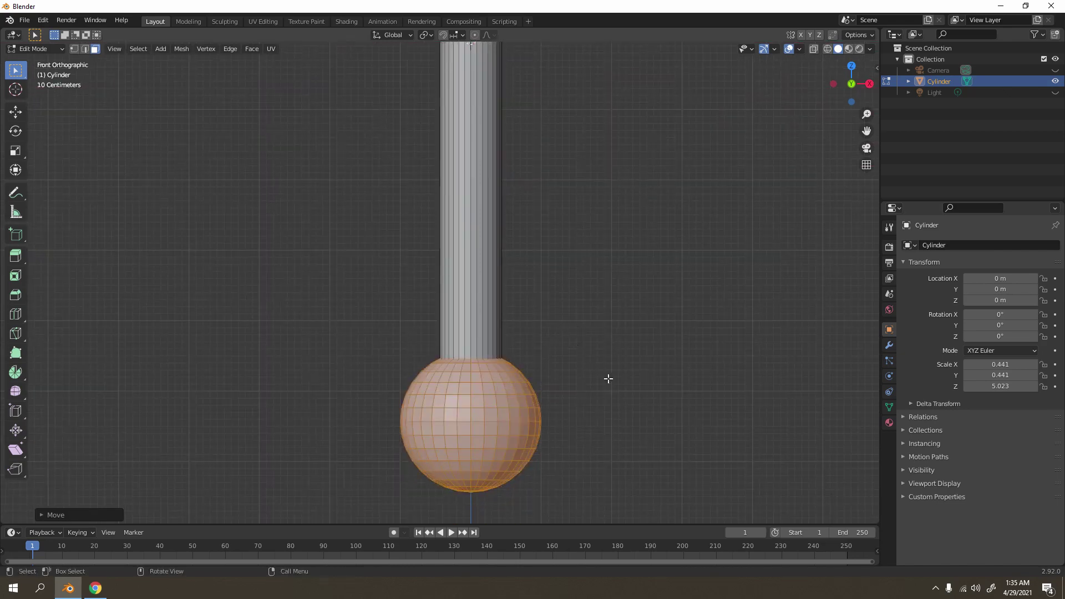
pyautogui.press('s')
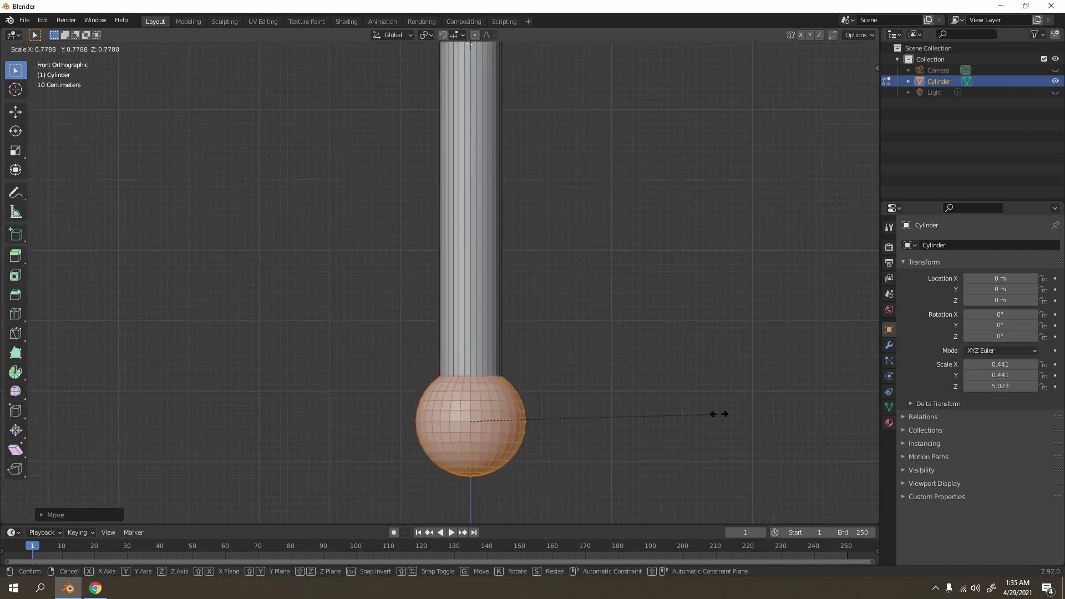
pyautogui.click(587, 423)
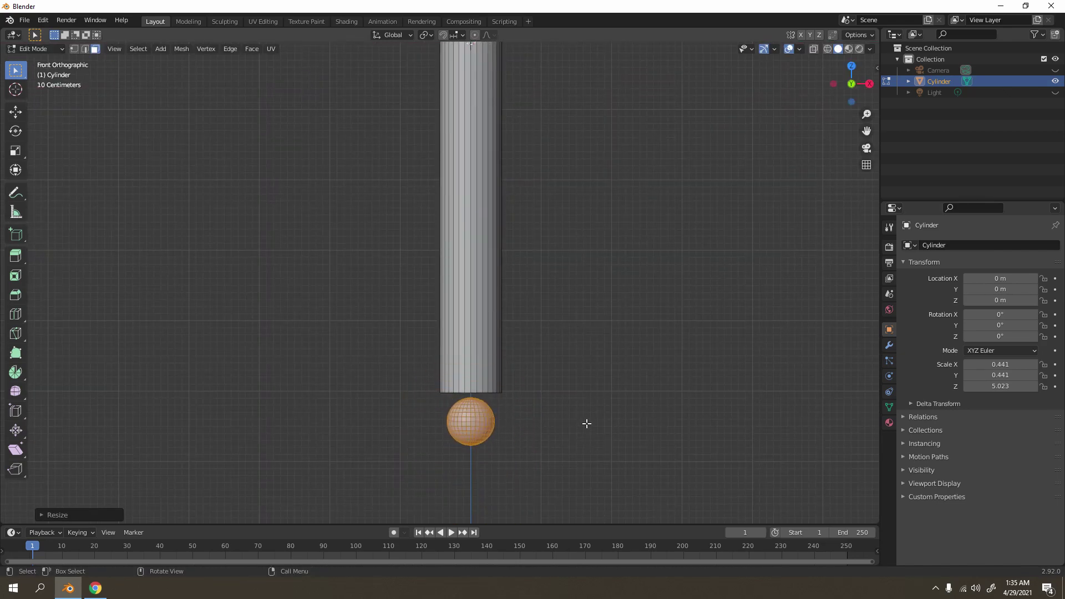
# - Turn on X-ray display and, from the top view, enlarge the sphere by about 1.14 so it nearly fills the cylinder's width
pyautogui.press('KP_7')
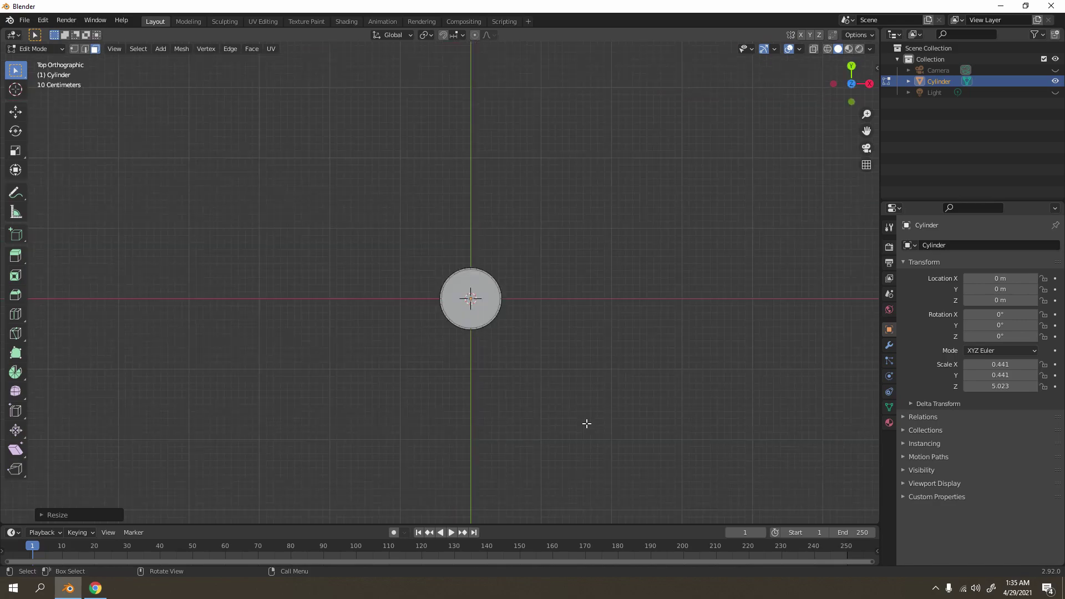
pyautogui.click(814, 49)
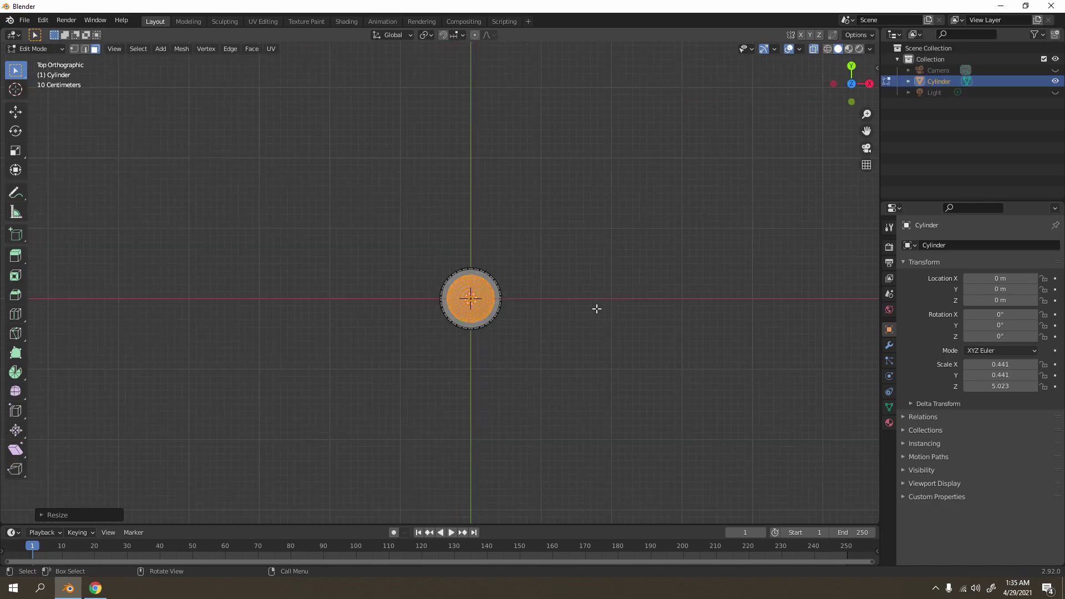
pyautogui.moveTo(596, 308); pyautogui.dragTo(593, 311, button='middle')
pyautogui.press('KP_7')
pyautogui.scroll(3, 527, 312)
pyautogui.press('s')
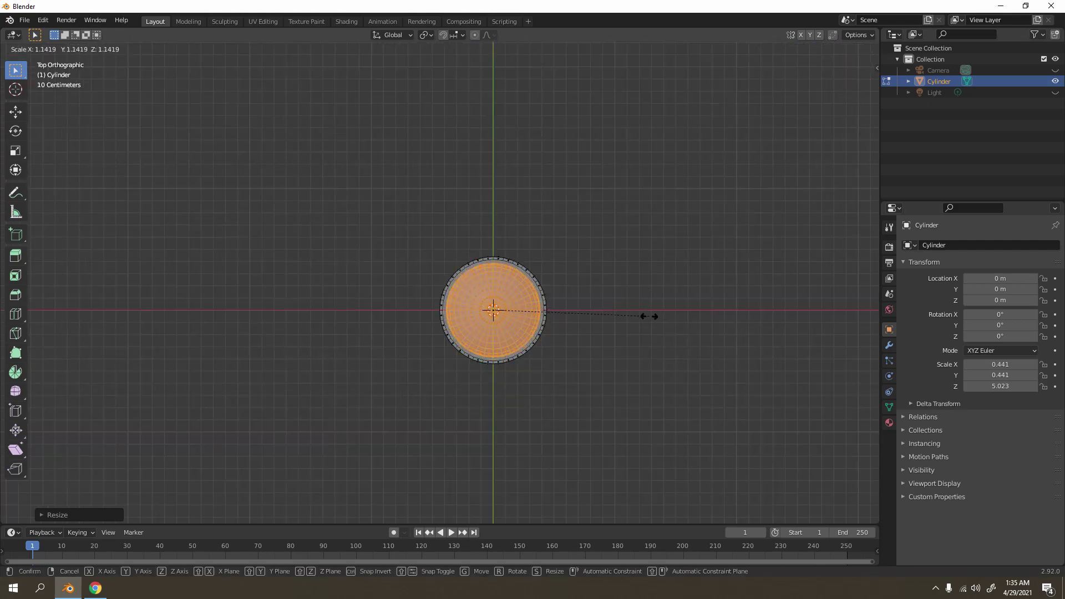
pyautogui.click(648, 316)
# - Move the sphere up inside the cylinder's lower end and flatten it along Z to about half its height
pyautogui.moveTo(614, 335); pyautogui.dragTo(561, 290, button='middle')
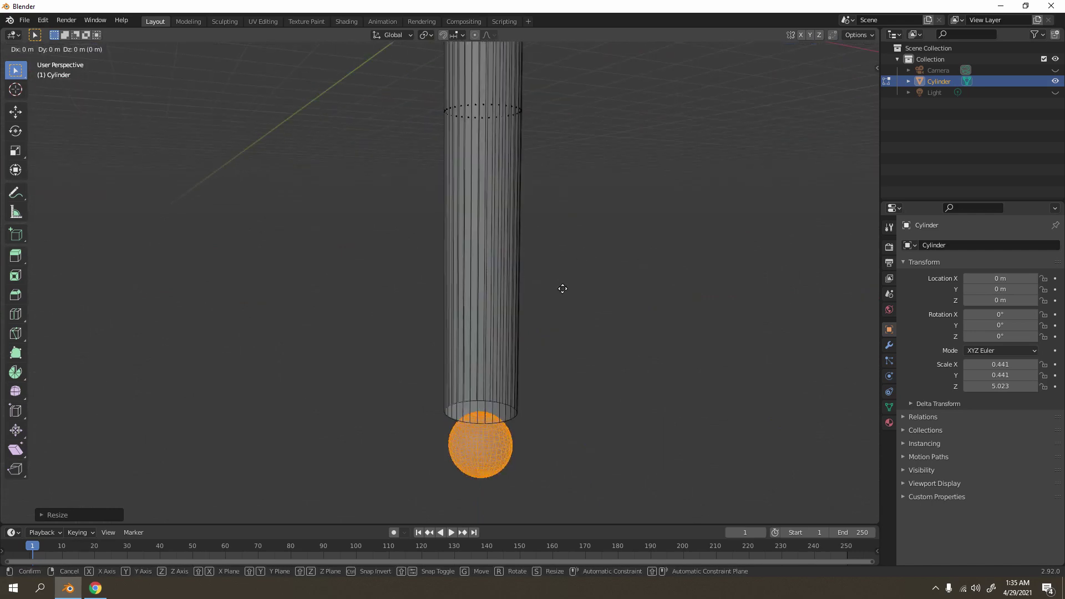
pyautogui.press('s')
pyautogui.press('z')
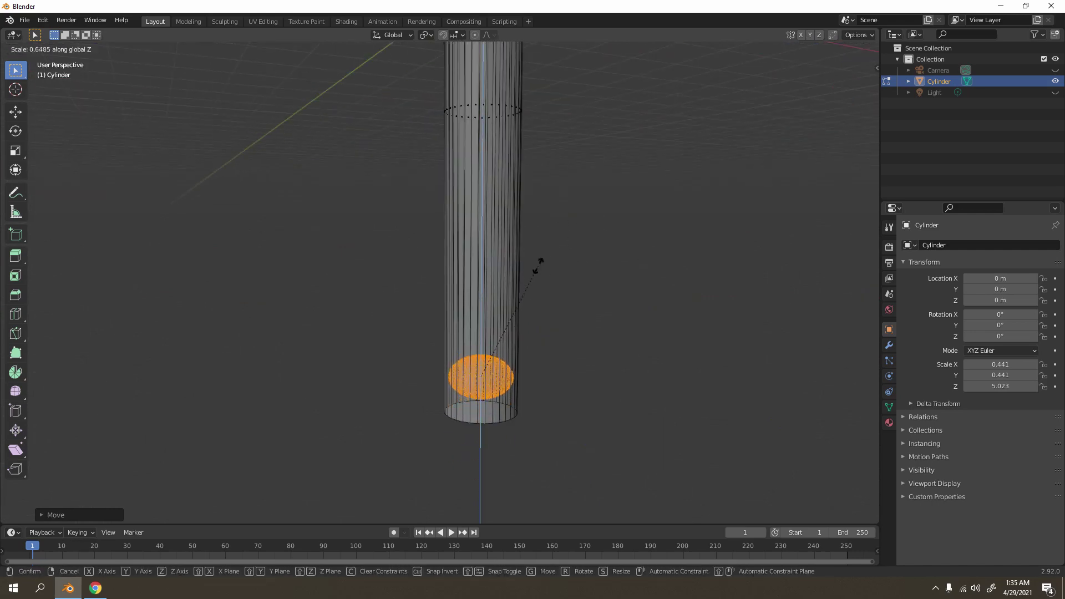
pyautogui.click(523, 288)
pyautogui.press('KP_1')
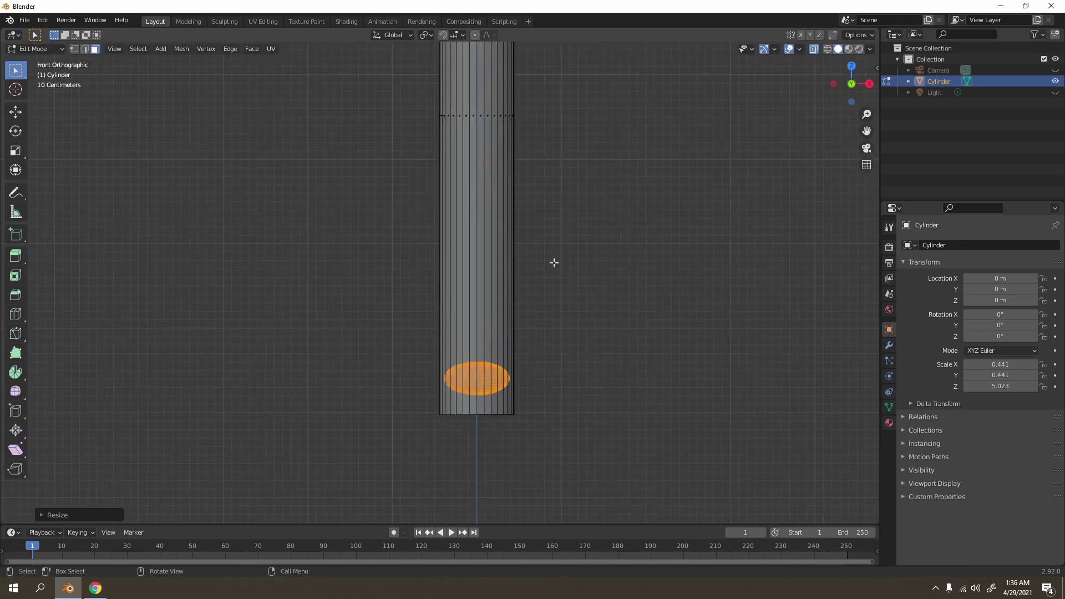
# - Move the flattened sphere down along Z about 0.2 m, close to the cylinder's open bottom end
pyautogui.scroll(3, 554, 263)
pyautogui.keyDown('shift'); pyautogui.moveTo(471, 242); pyautogui.dragTo(410, 179, button='middle'); pyautogui.keyUp('shift')
pyautogui.press('g')
pyautogui.press('z')
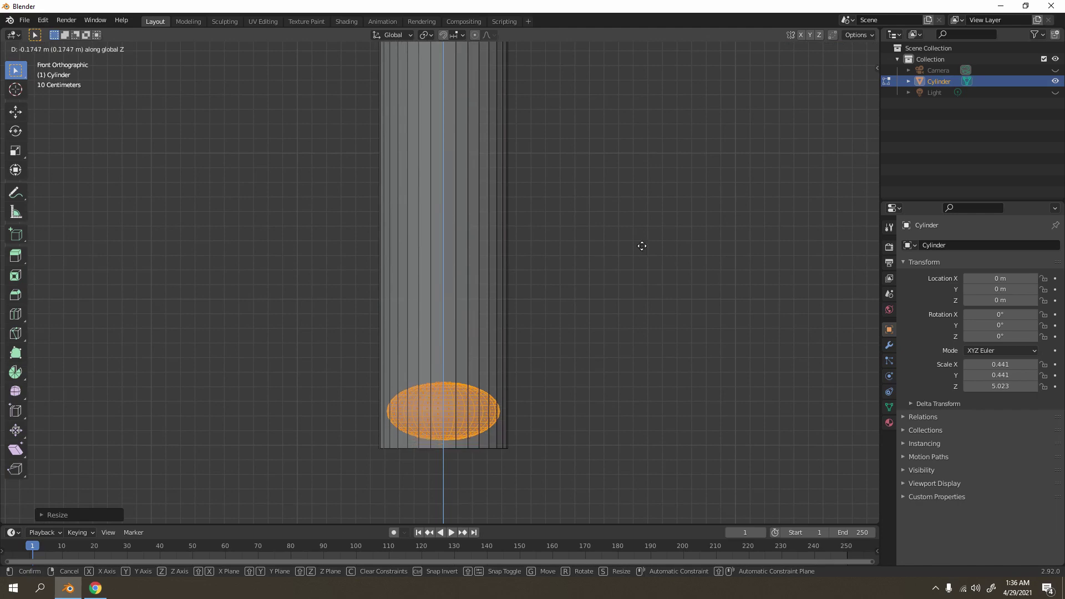
pyautogui.click(646, 251)
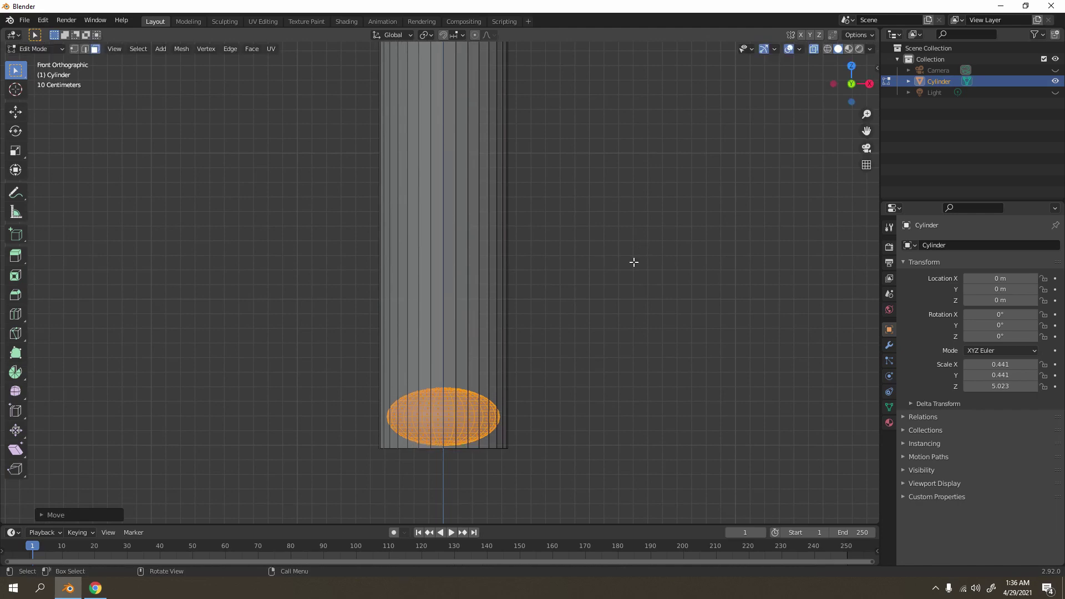
# - Return to Object Mode and display the finished tube in Material Preview shading
pyautogui.press('Tab')
pyautogui.moveTo(635, 262); pyautogui.dragTo(524, 299, button='middle')
pyautogui.press('Tab')
pyautogui.press('Tab')
pyautogui.click(562, 195)
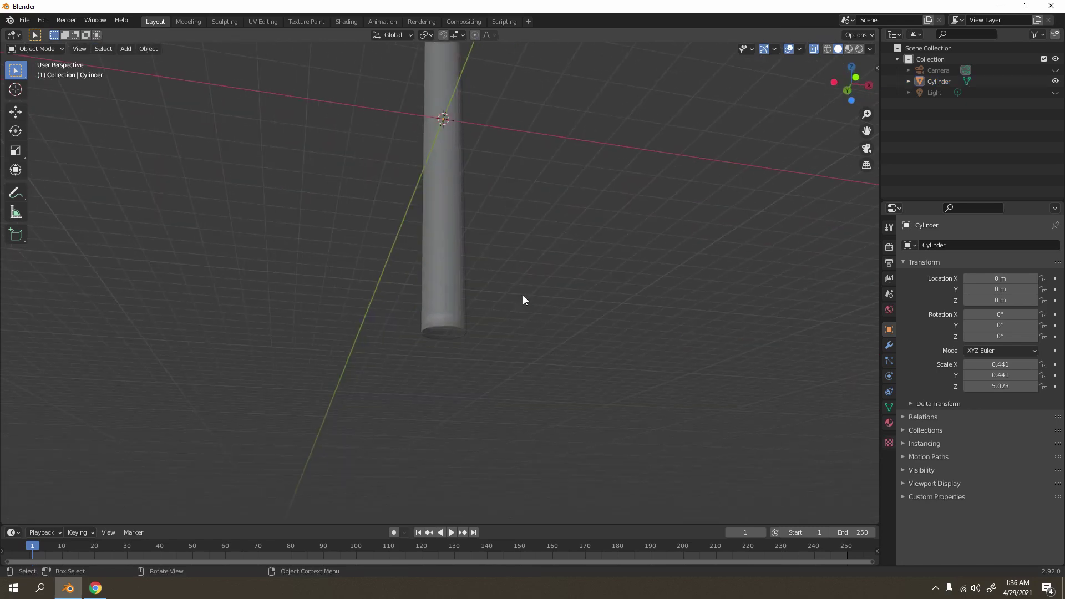
pyautogui.press('KP_1')
pyautogui.keyDown('shift'); pyautogui.moveTo(532, 288); pyautogui.dragTo(516, 349, button='right'); pyautogui.keyUp('shift')
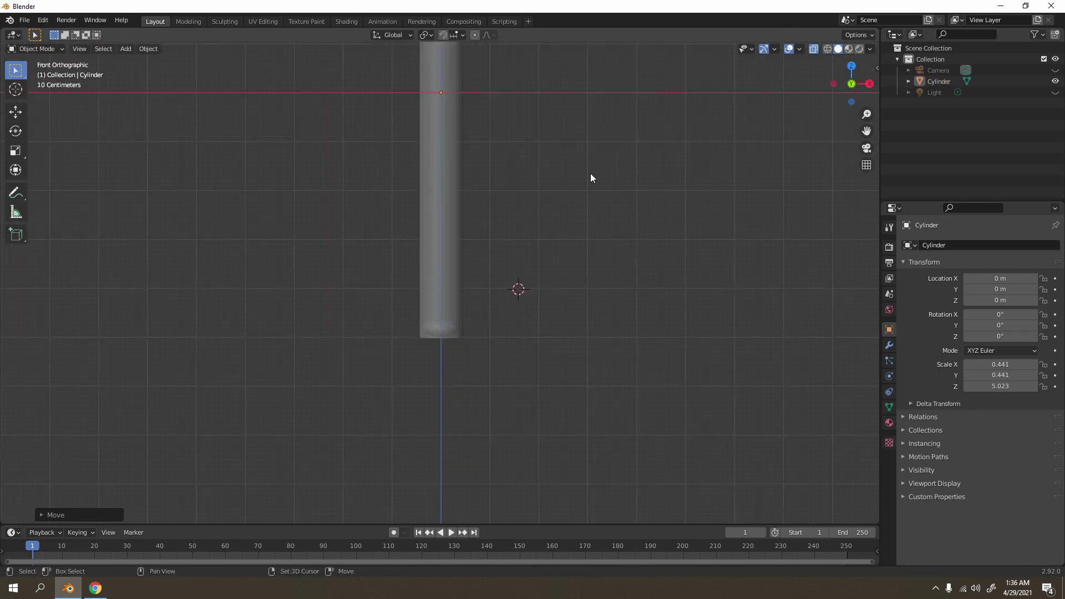
pyautogui.keyDown('shift'); pyautogui.moveTo(590, 177); pyautogui.dragTo(573, 298, button='middle'); pyautogui.keyUp('shift')
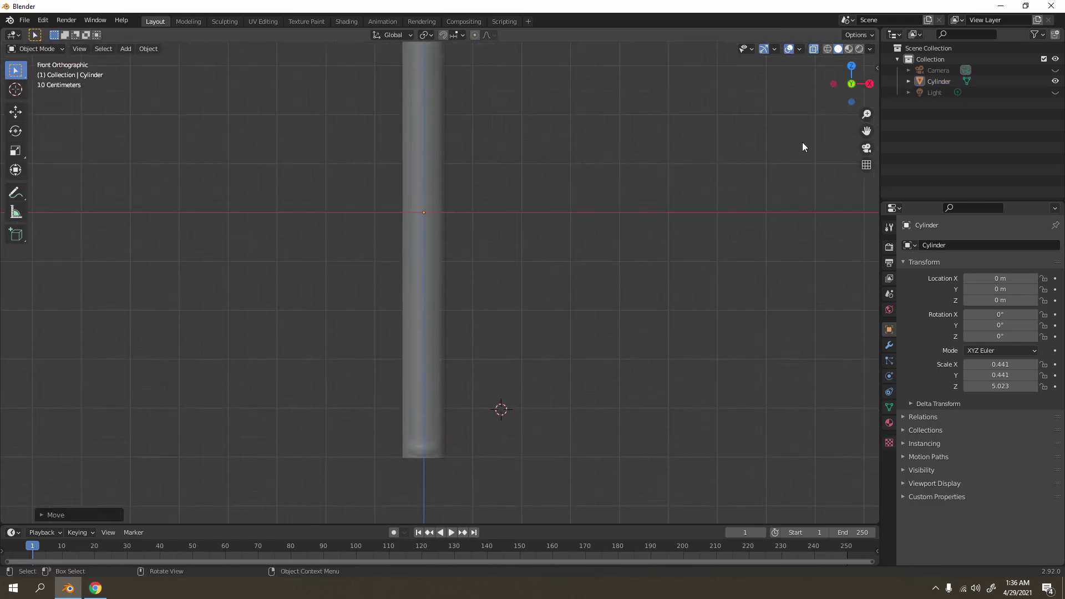
pyautogui.click(849, 49)
pyautogui.scroll(-5, 428, 171)
pyautogui.moveTo(441, 199)
pyautogui.keyDown('shift'); pyautogui.mouseDown(button='middle')
pyautogui.moveTo(451, 235)
pyautogui.moveTo(556, 274)
pyautogui.mouseUp(button='middle'); pyautogui.keyUp('shift')
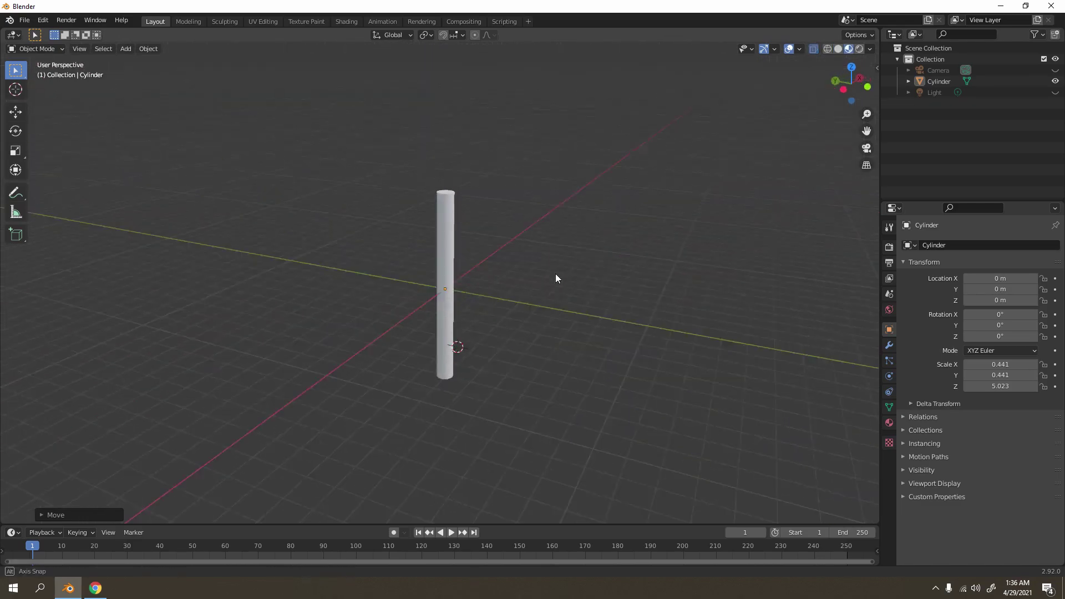
# - Open the Shading workspace and show the tube from the front view
pyautogui.click(356, 23)
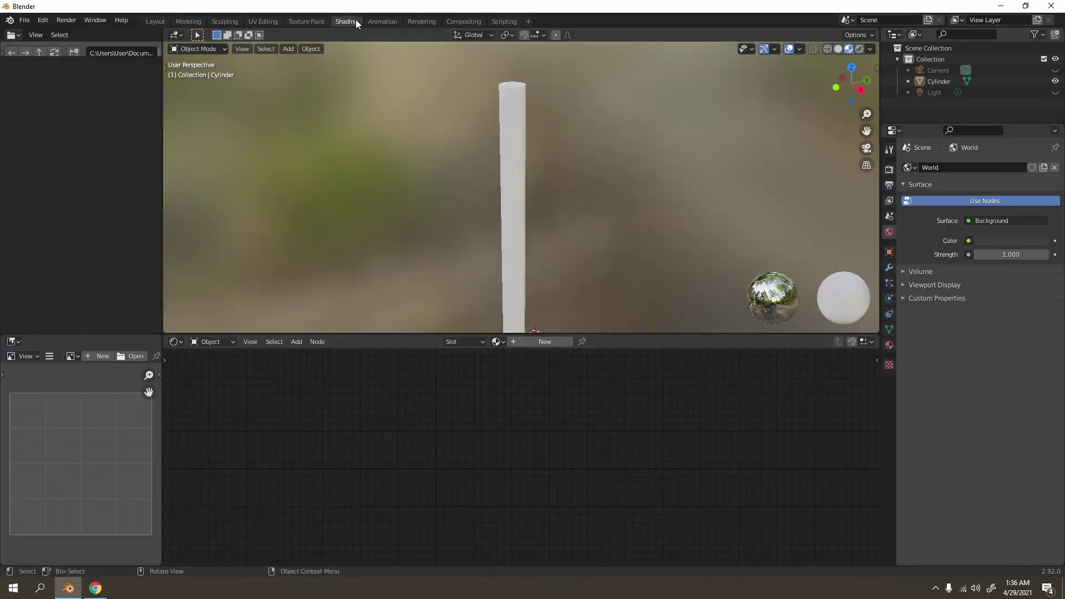
pyautogui.scroll(3, 554, 133)
pyautogui.keyDown('shift'); pyautogui.moveTo(554, 132); pyautogui.dragTo(548, 129, button='middle'); pyautogui.keyUp('shift')
pyautogui.scroll(-5, 515, 151)
pyautogui.press('KP_1')
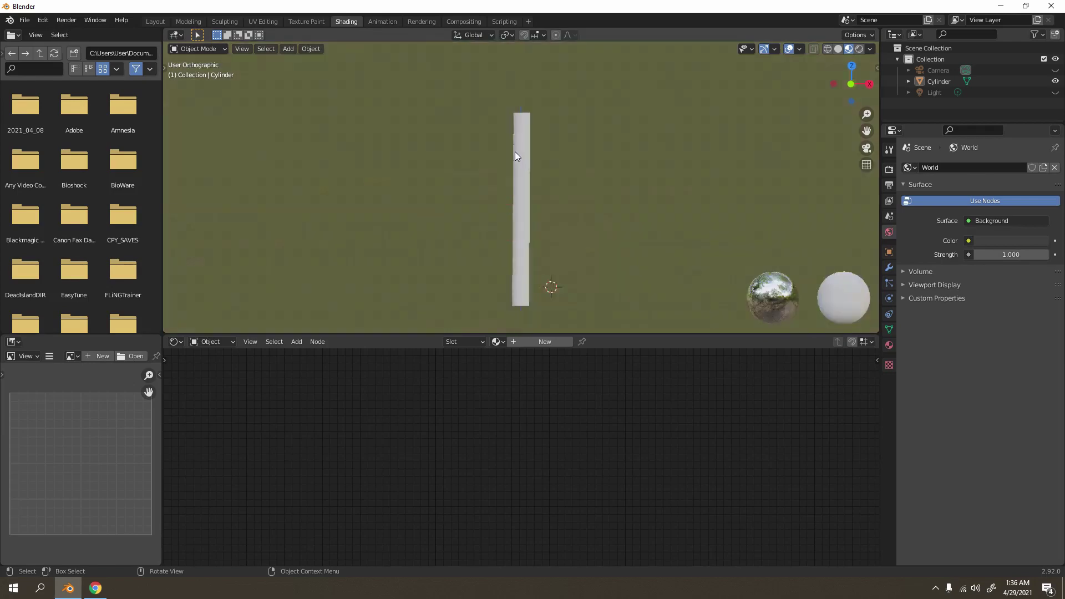
pyautogui.press('KP_1')
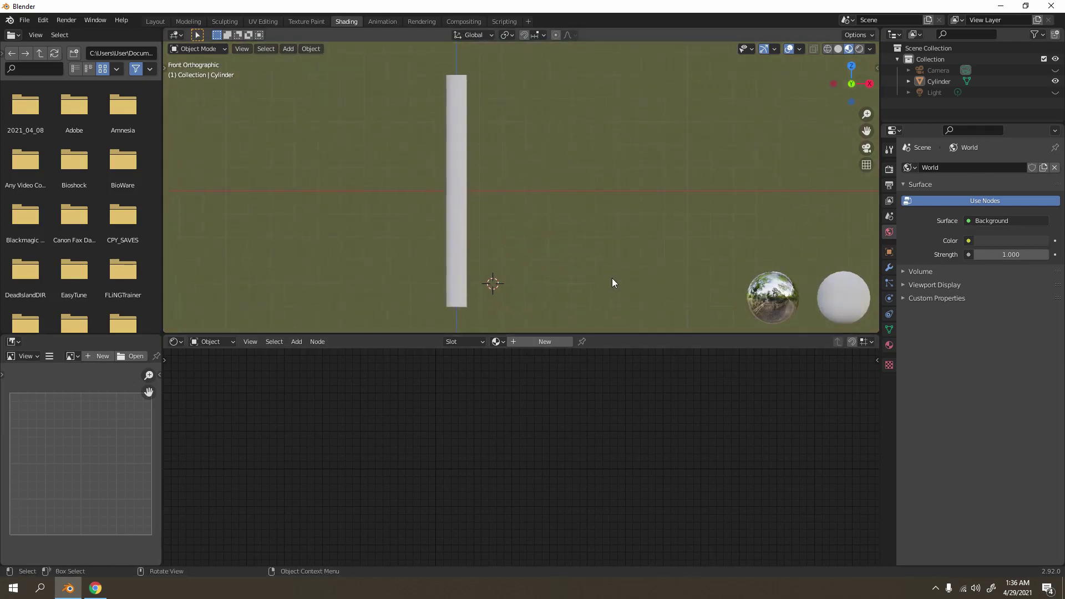
# - Separate the whole mesh by loose parts so the sphere and the cylinder are independent objects
pyautogui.moveTo(612, 283); pyautogui.dragTo(582, 238, button='middle')
pyautogui.press('Tab')
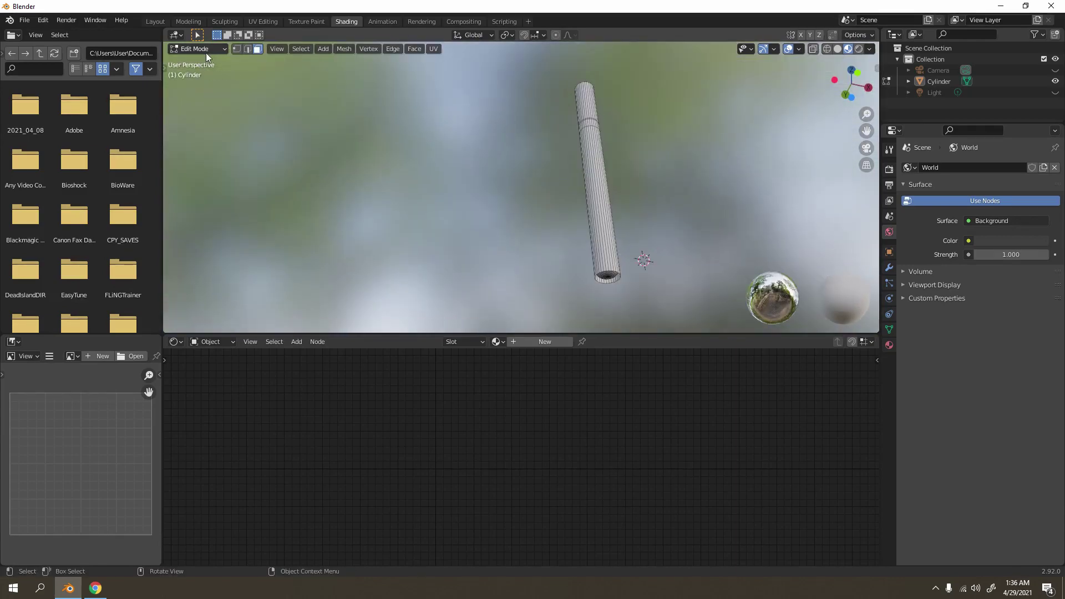
pyautogui.moveTo(647, 286); pyautogui.dragTo(601, 215, button='middle')
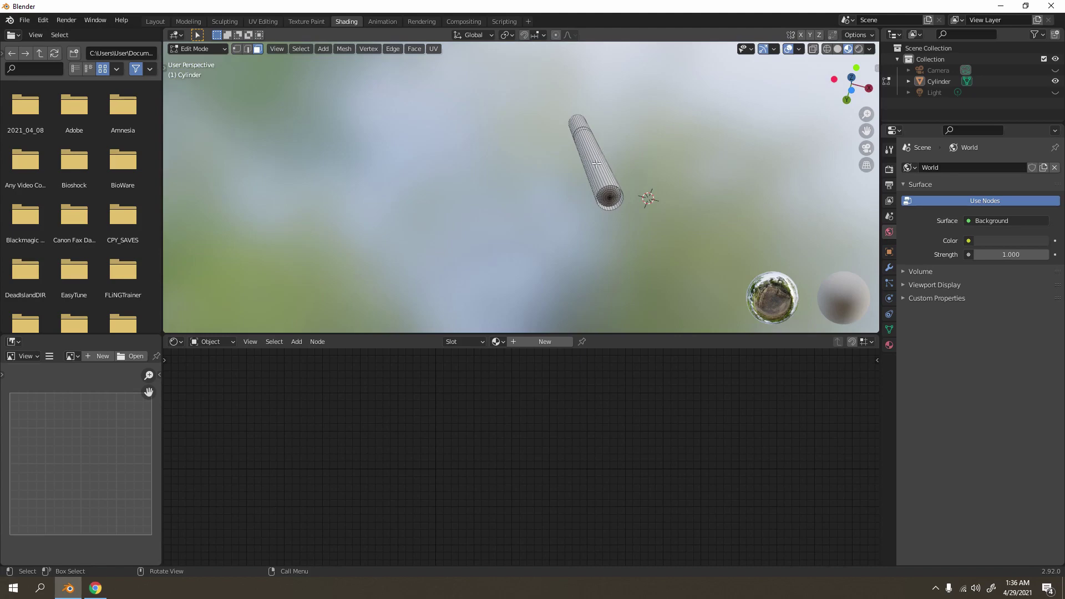
pyautogui.press('a')
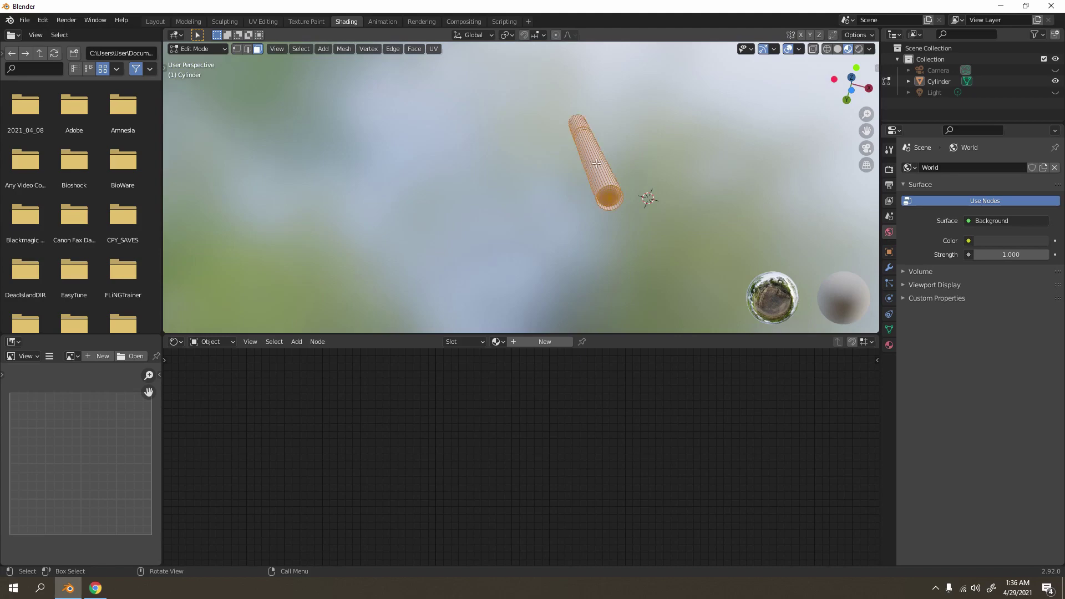
pyautogui.press('p')
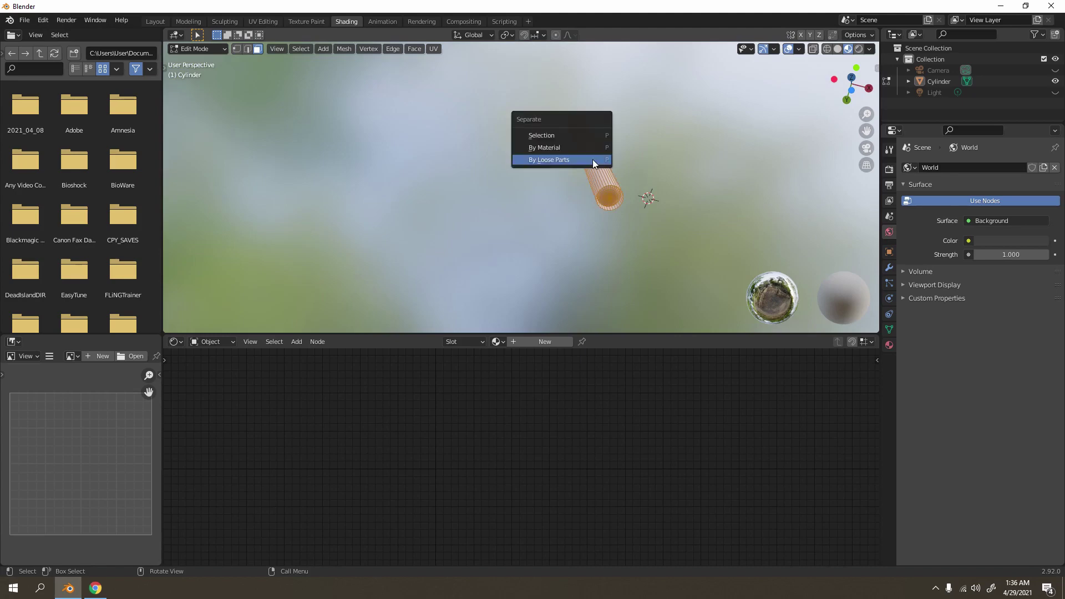
pyautogui.click(550, 159)
pyautogui.press('Tab')
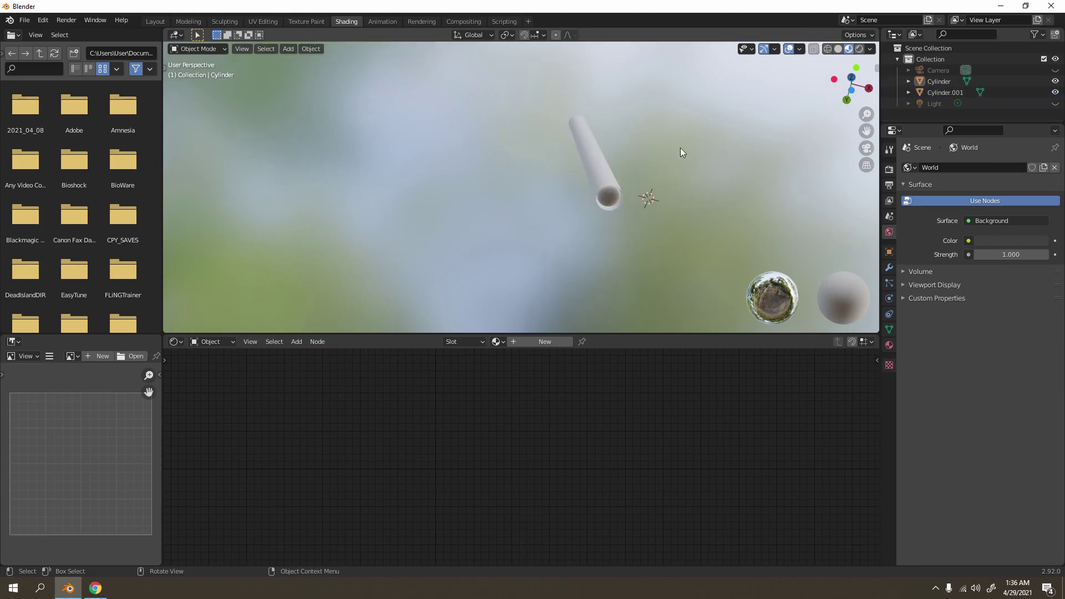
# - Create a new material on the outer cylinder and name it Body
pyautogui.click(601, 162)
pyautogui.press('KP_1')
pyautogui.keyDown('shift'); pyautogui.moveTo(600, 161); pyautogui.dragTo(499, 93, button='middle'); pyautogui.keyUp('shift')
pyautogui.click(549, 342)
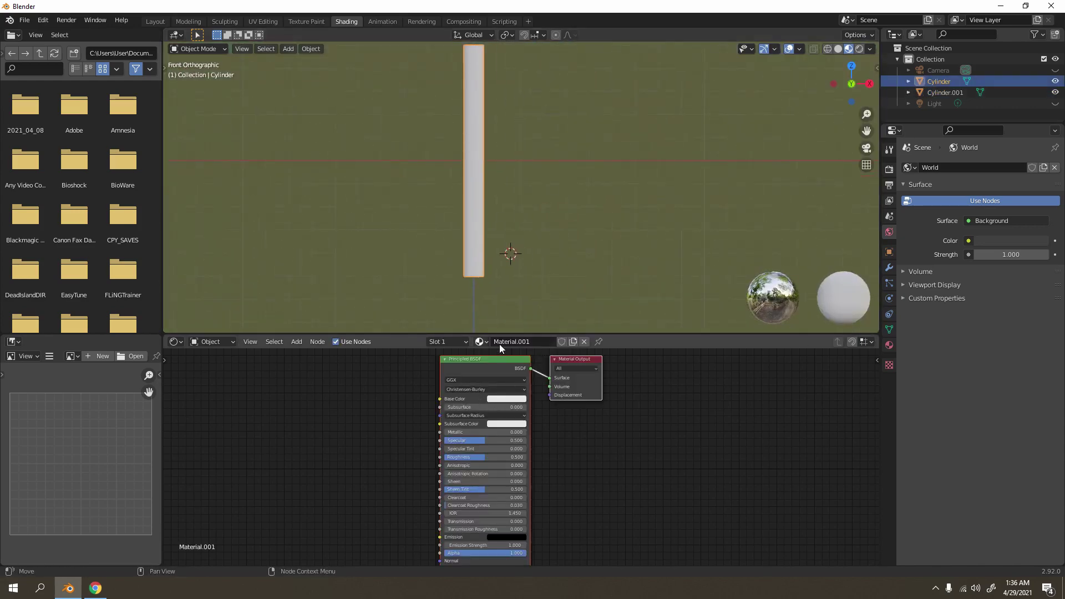
pyautogui.hotkey('ctrl', 'a')
pyautogui.press('BackSpace')
pyautogui.press('Return')
# - Set the Body material's Specular to 0 and its Roughness to 1
pyautogui.scroll(1, 521, 461)
pyautogui.scroll(1, 496, 253)
pyautogui.keyDown('shift'); pyautogui.moveTo(496, 253); pyautogui.dragTo(501, 253, button='middle'); pyautogui.keyUp('shift')
pyautogui.scroll(-2, 516, 160)
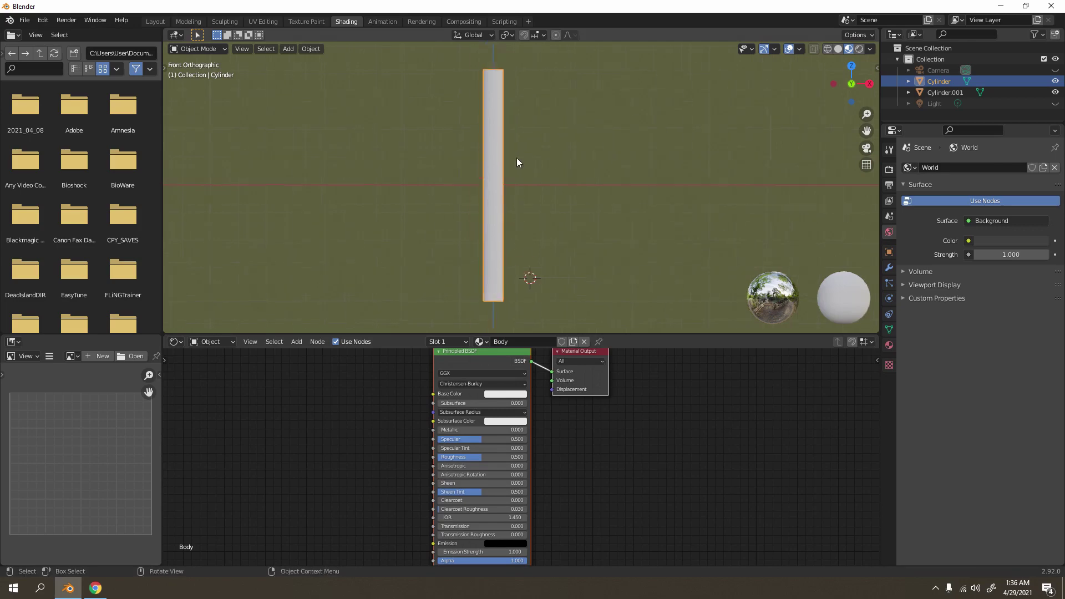
pyautogui.keyDown('shift'); pyautogui.moveTo(508, 162); pyautogui.dragTo(544, 137, button='middle'); pyautogui.keyUp('shift')
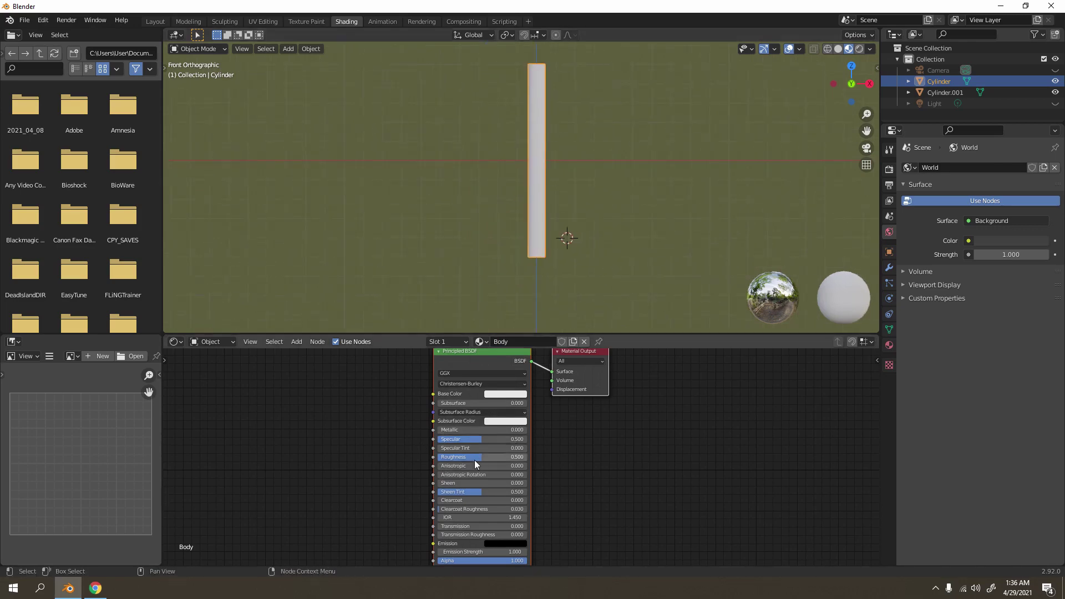
pyautogui.moveTo(481, 439); pyautogui.dragTo(508, 457)
pyautogui.click(607, 228)
pyautogui.moveTo(606, 228); pyautogui.dragTo(542, 191, button='middle')
# - Select the cylinder's upper side faces, its top rim and the band below the thin ring, leaving the ring itself unselected
pyautogui.press('Tab')
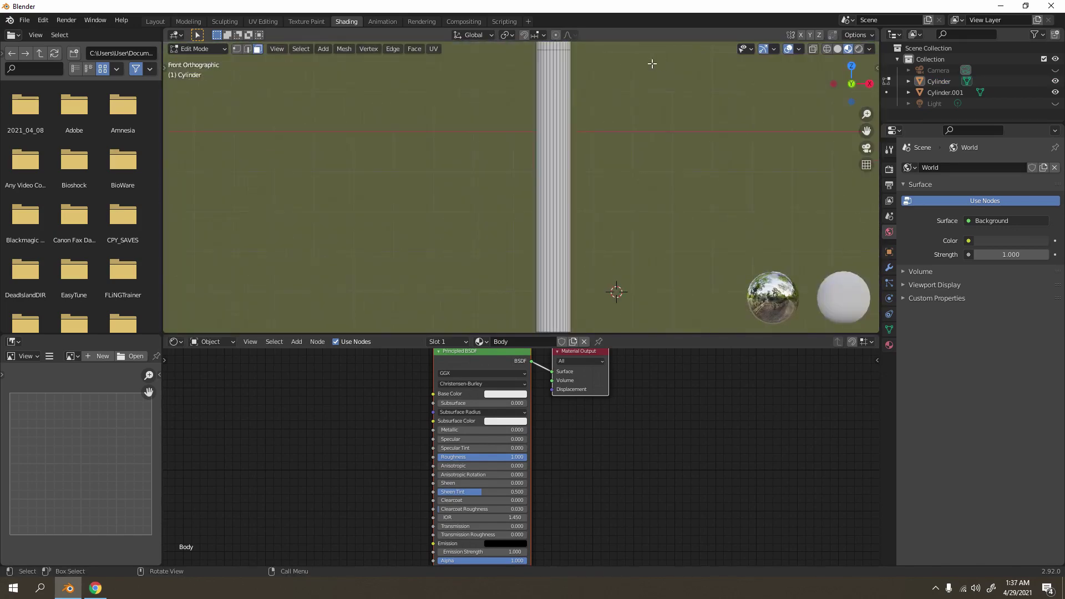
pyautogui.keyDown('shift'); pyautogui.moveTo(628, 83); pyautogui.dragTo(570, 333, button='middle'); pyautogui.keyUp('shift')
pyautogui.scroll(1, 541, 261)
pyautogui.keyDown('shift'); pyautogui.moveTo(531, 216); pyautogui.dragTo(540, 201, button='middle'); pyautogui.keyUp('shift')
pyautogui.scroll(2, 540, 201)
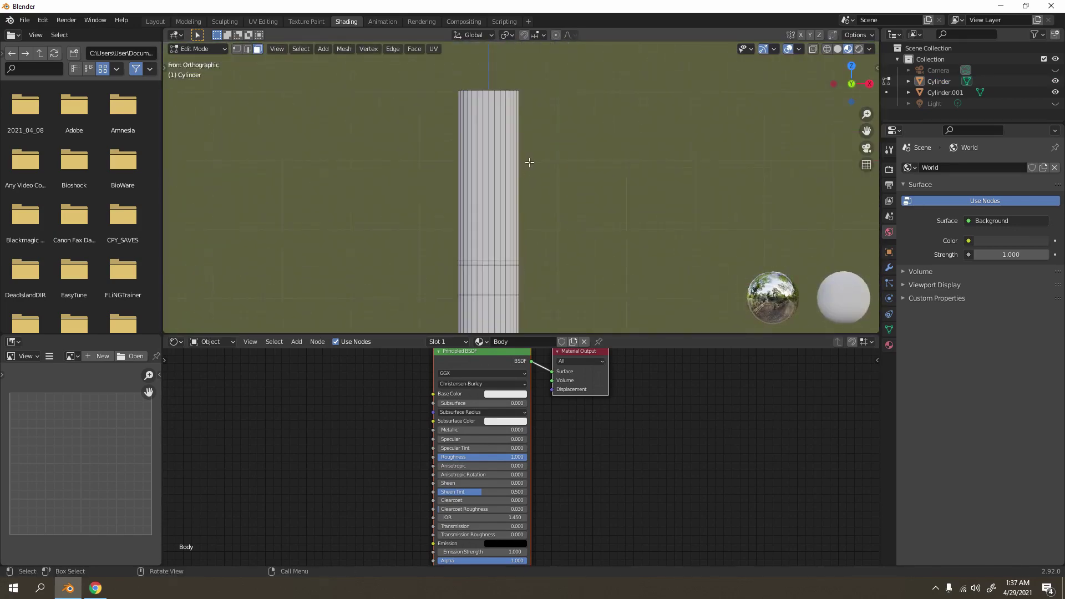
pyautogui.keyDown('alt'); pyautogui.click(525, 155); pyautogui.keyUp('alt')
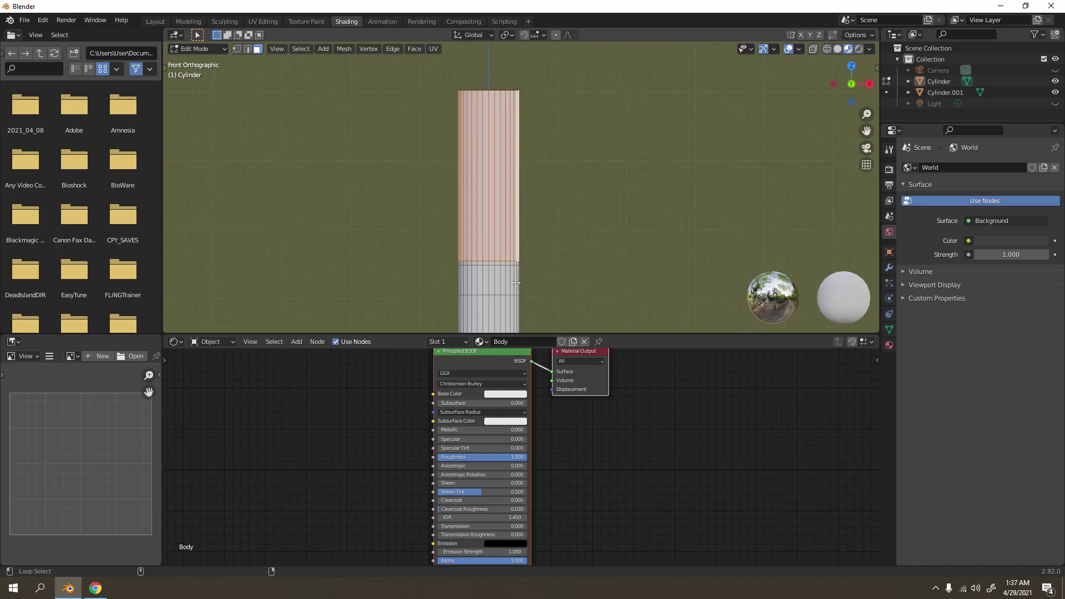
pyautogui.moveTo(514, 279); pyautogui.dragTo(605, 214, button='middle')
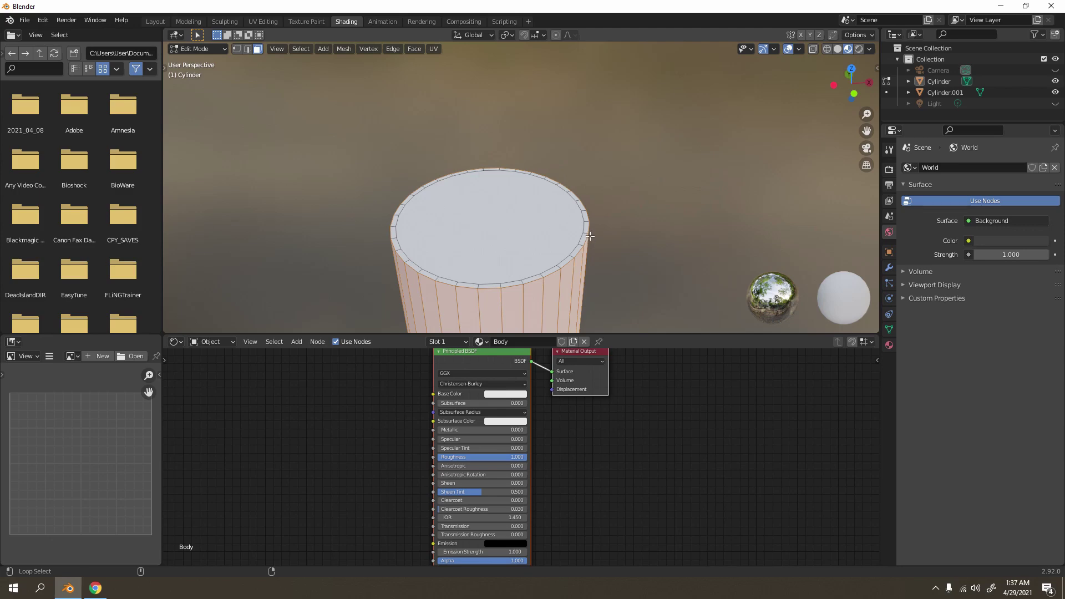
pyautogui.keyDown('alt'); pyautogui.click(590, 235); pyautogui.keyUp('alt')
pyautogui.moveTo(671, 240); pyautogui.dragTo(563, 205, button='middle')
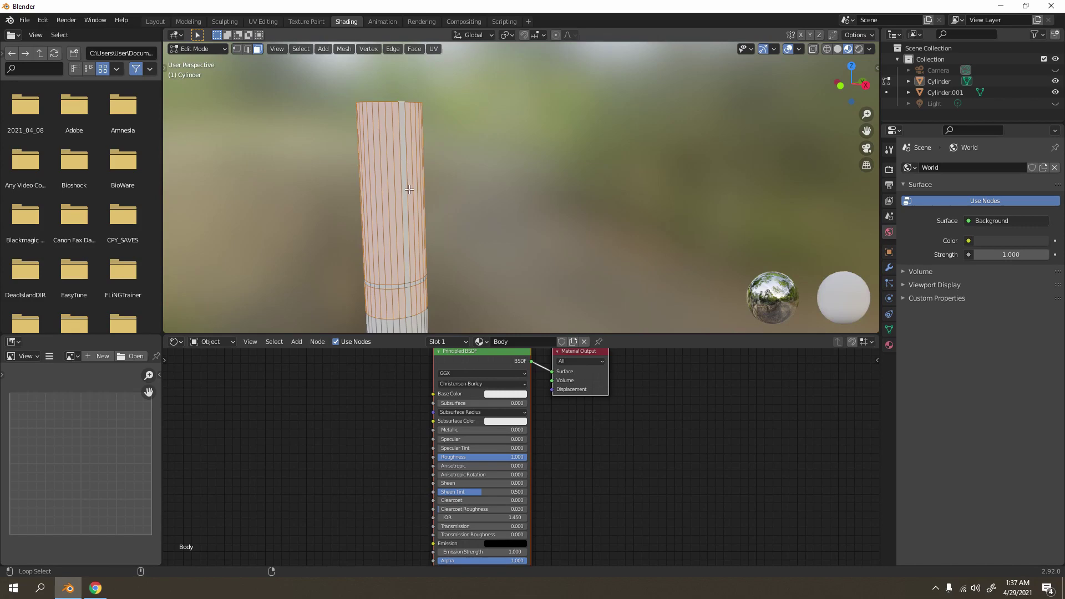
pyautogui.keyDown('alt'); pyautogui.click(419, 228); pyautogui.keyUp('alt')
pyautogui.keyDown('alt'); pyautogui.click(413, 281); pyautogui.keyUp('alt')
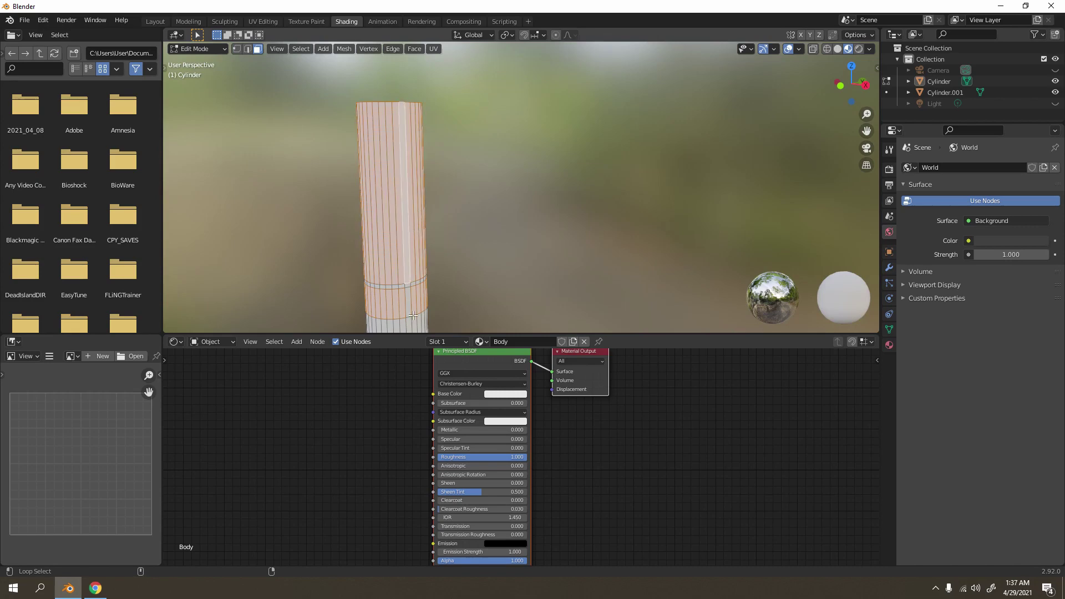
pyautogui.moveTo(413, 315); pyautogui.dragTo(451, 285, button='middle')
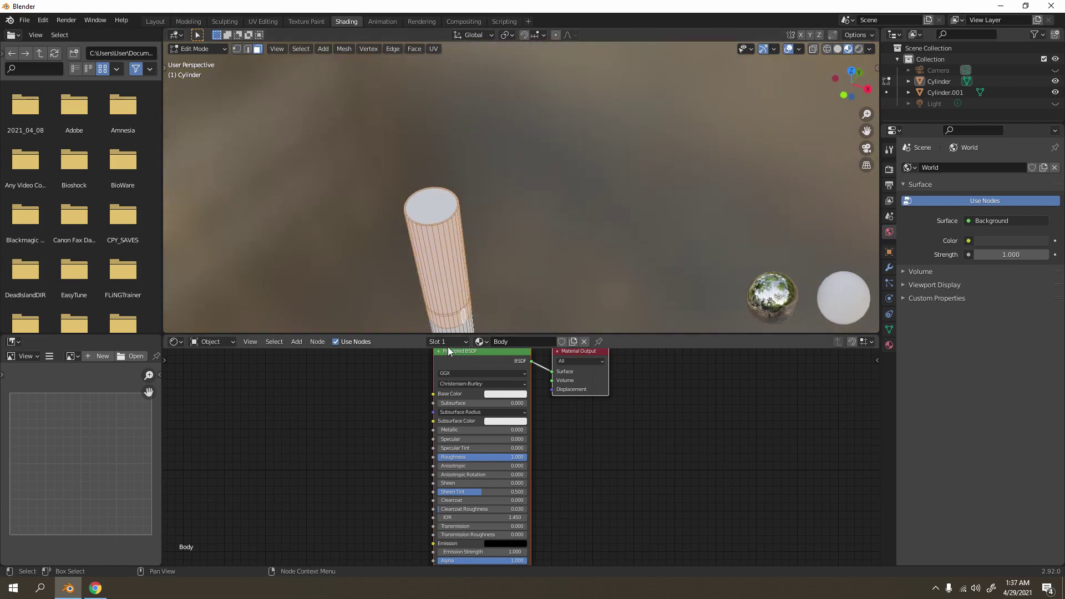
# - Add a second material slot to the cylinder with a new material named Bud
pyautogui.click(468, 341)
pyautogui.click(507, 362)
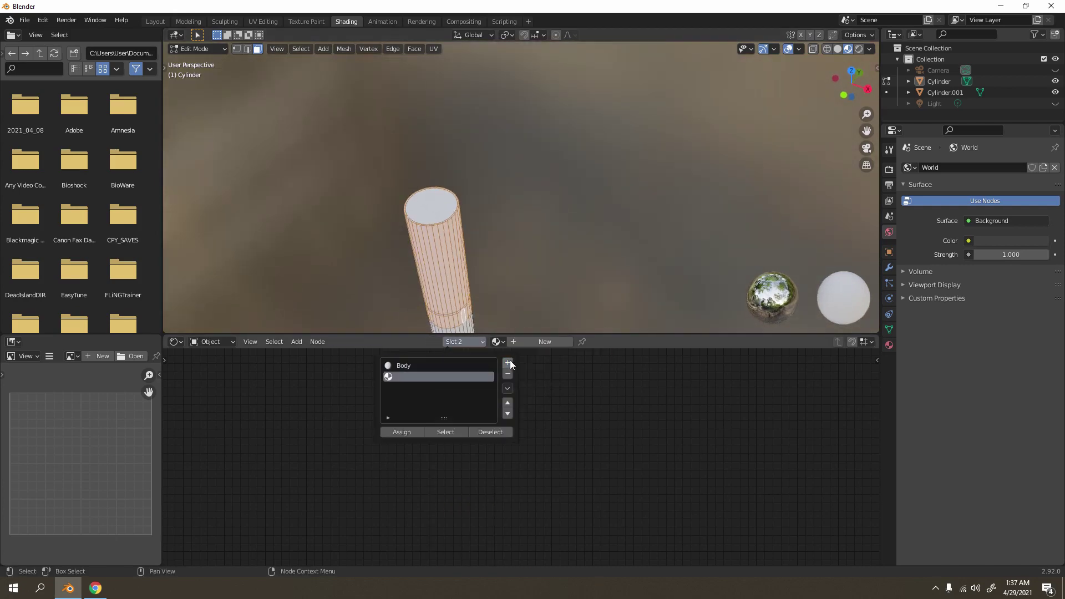
pyautogui.click(543, 343)
pyautogui.doubleClick(541, 344)
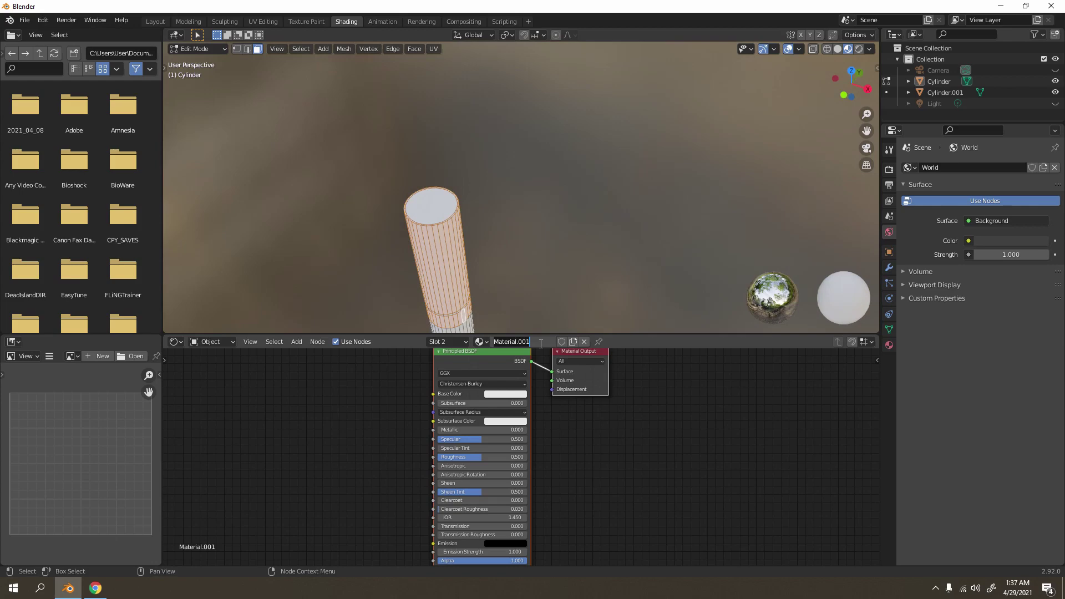
pyautogui.write('Bud')
pyautogui.press('Return')
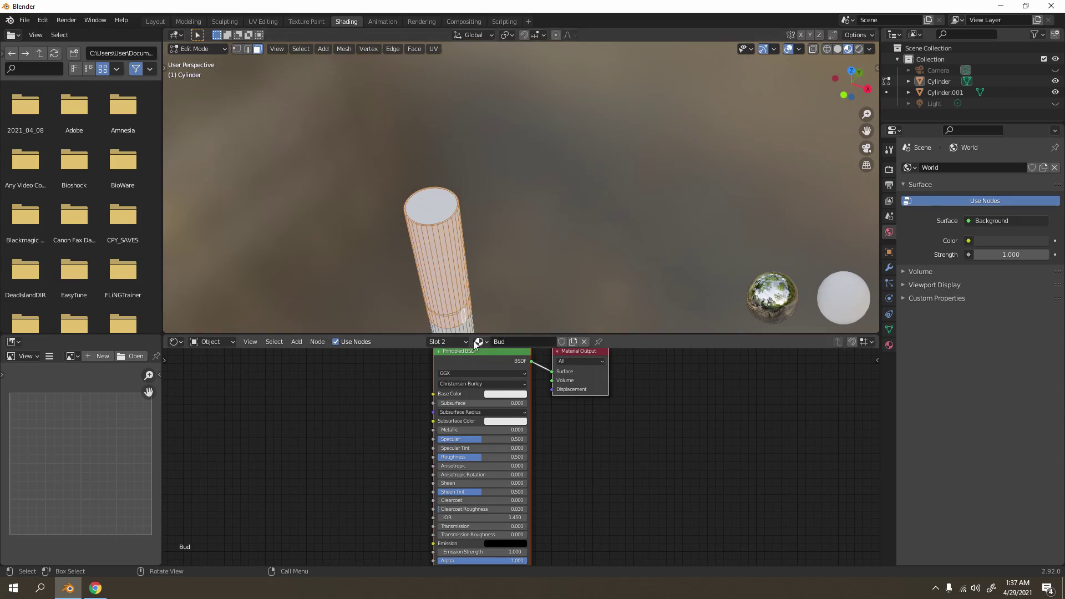
# - Assign the Bud material to the selected faces and change its base color to orange
pyautogui.click(454, 342)
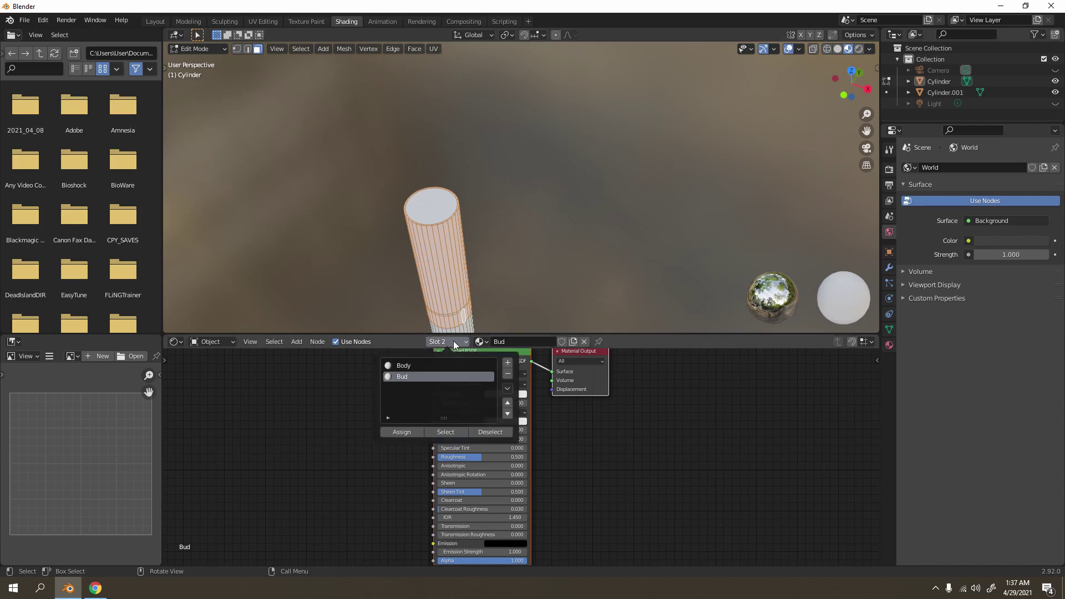
pyautogui.click(410, 436)
pyautogui.moveTo(562, 288); pyautogui.dragTo(568, 245, button='middle')
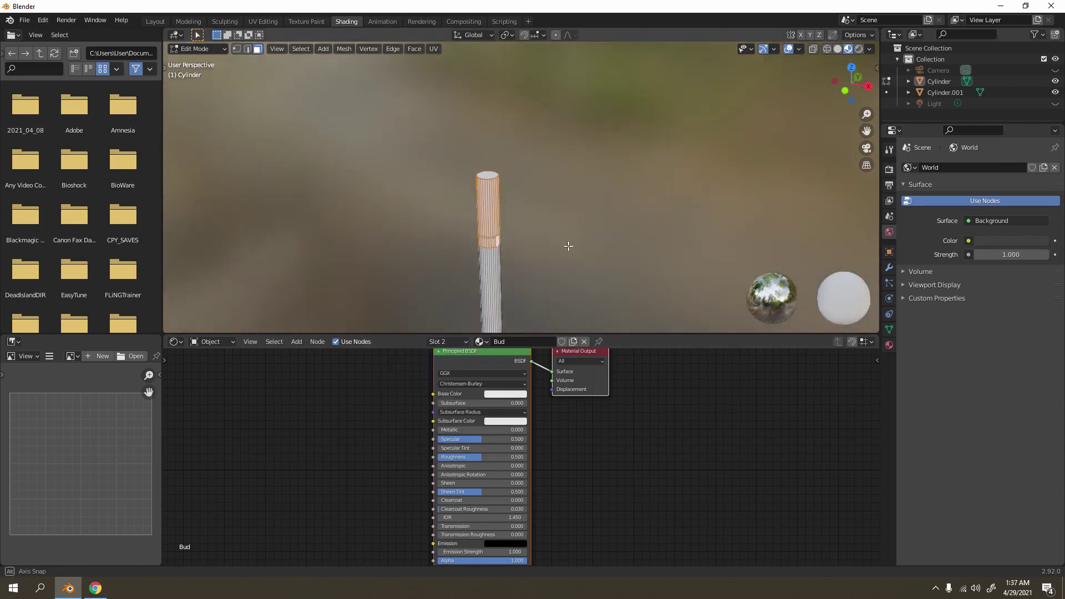
pyautogui.click(522, 394)
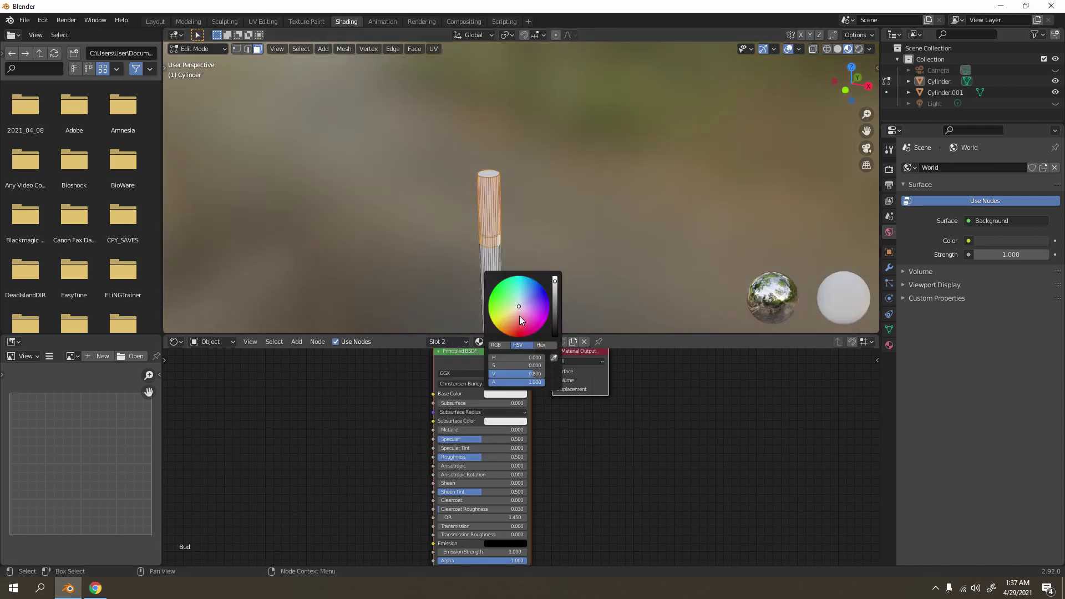
pyautogui.moveTo(520, 317); pyautogui.dragTo(506, 332)
pyautogui.press('Tab')
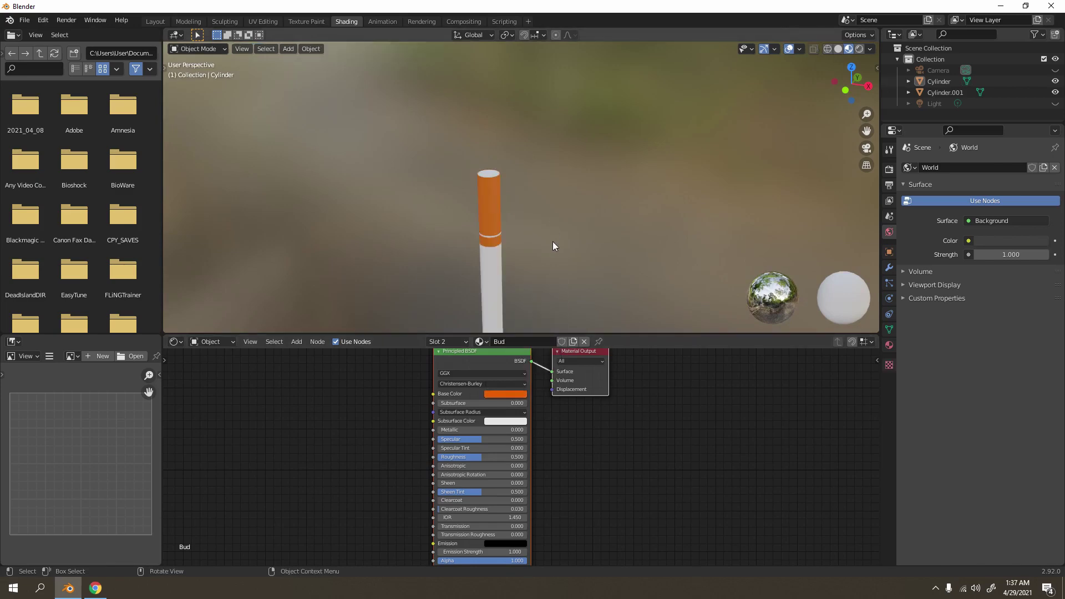
# - Set the Bud material's Specular to 0 and its Roughness to 1
pyautogui.moveTo(554, 243); pyautogui.dragTo(630, 232, button='middle')
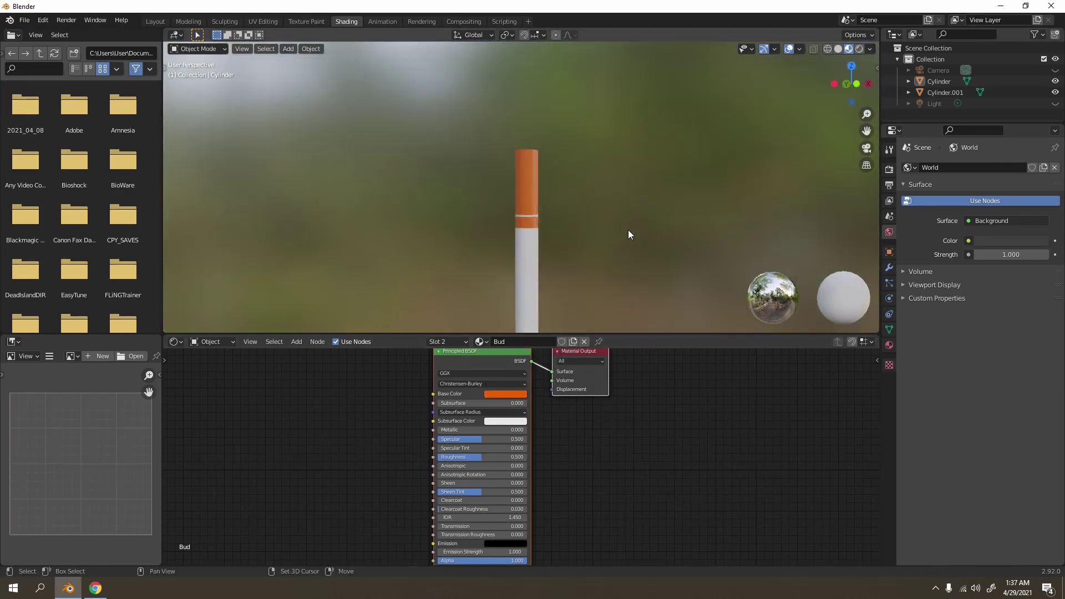
pyautogui.scroll(3, 569, 207)
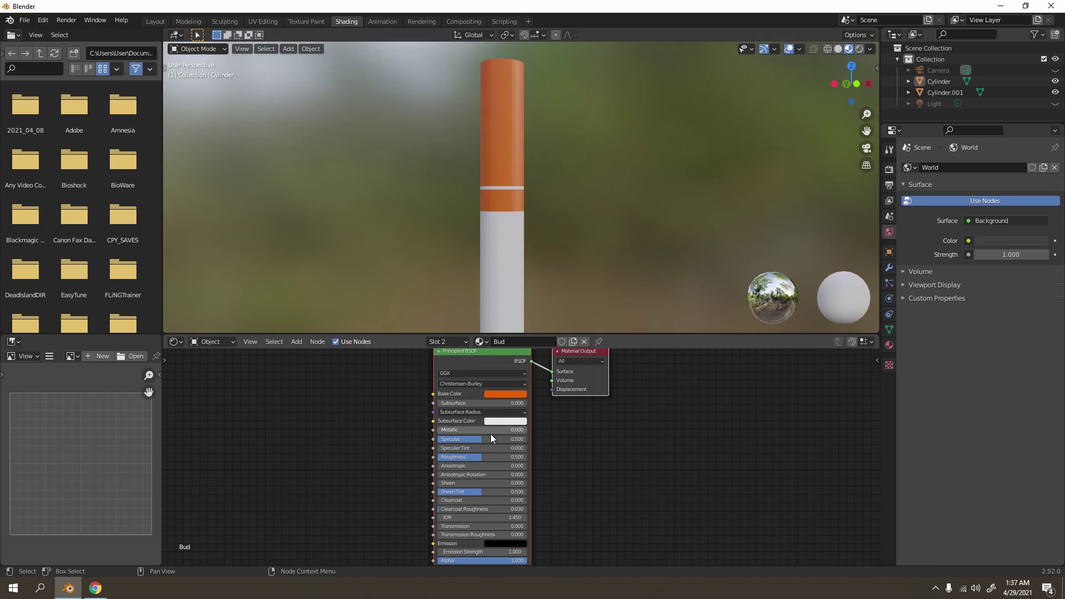
pyautogui.moveTo(482, 439); pyautogui.dragTo(438, 439)
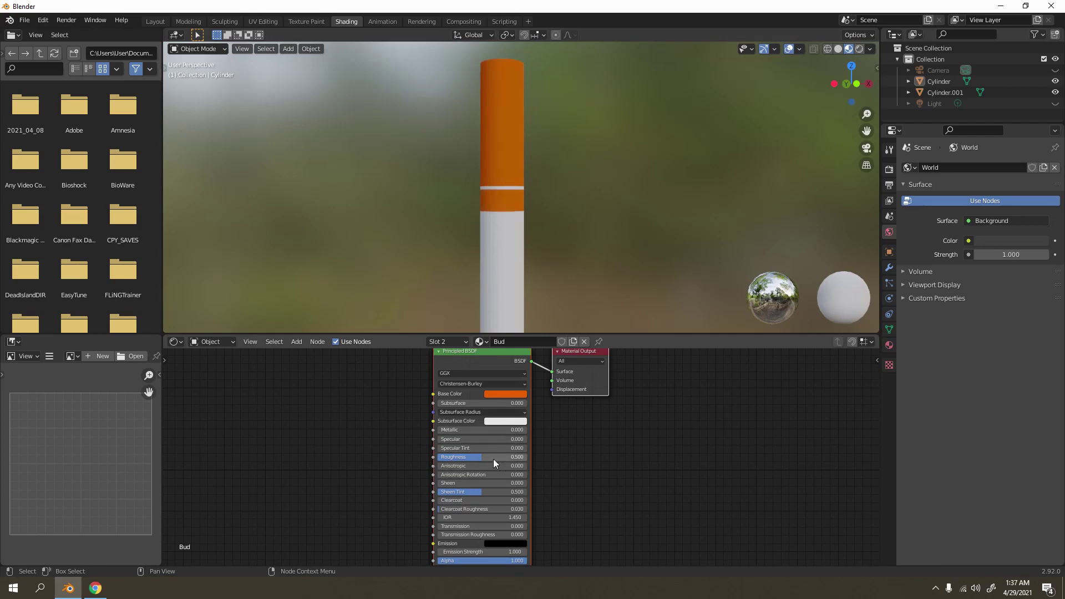
# - Add a third material slot to the cylinder with a new material named Gold part
pyautogui.press('Tab')
pyautogui.scroll(8, 566, 204)
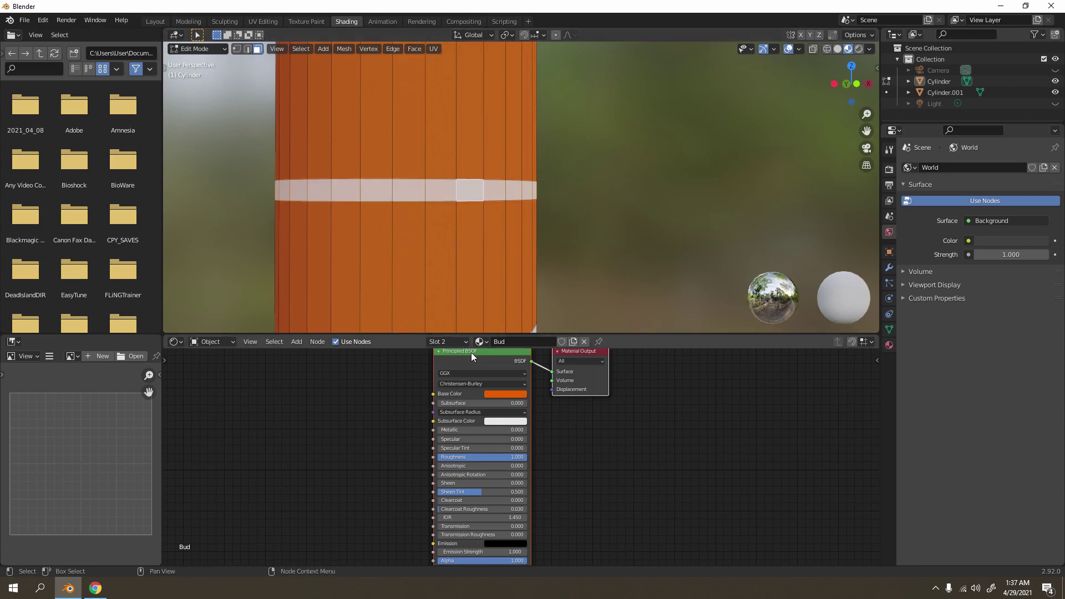
pyautogui.click(444, 344)
pyautogui.click(508, 368)
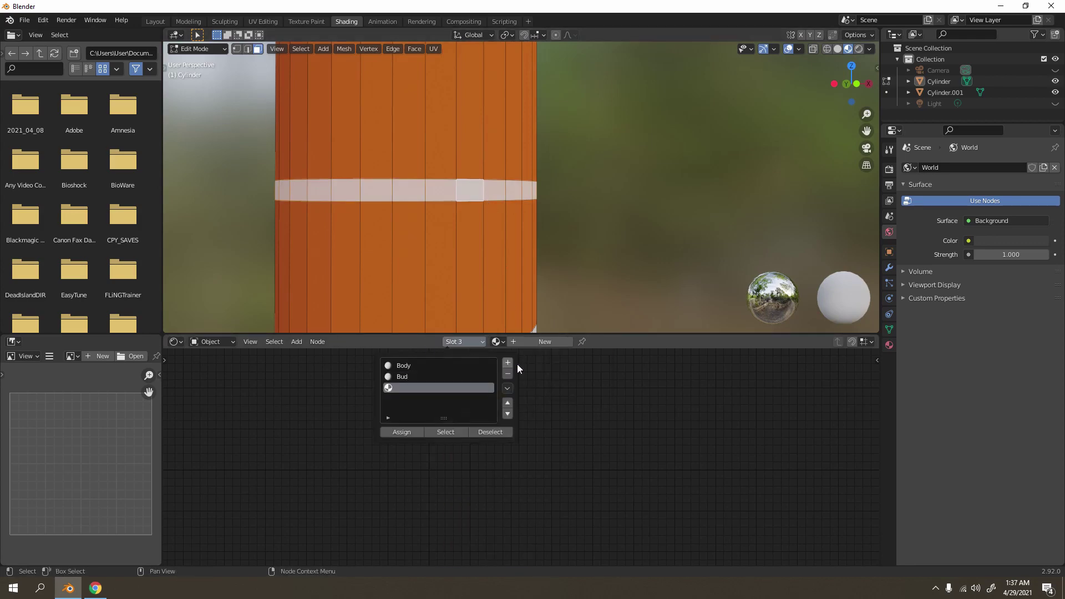
pyautogui.click(531, 344)
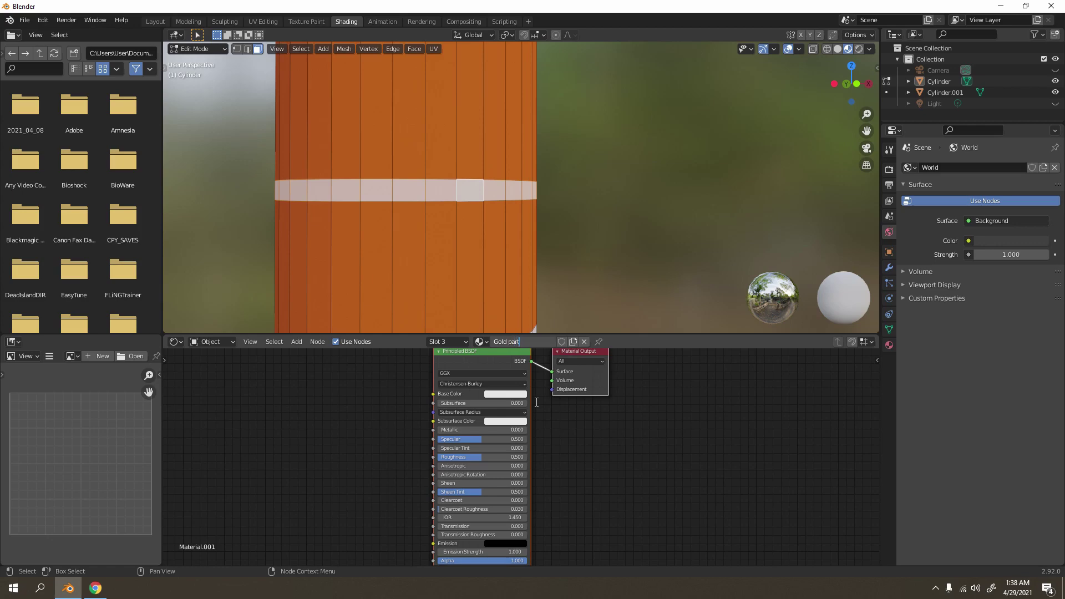
pyautogui.press('Return')
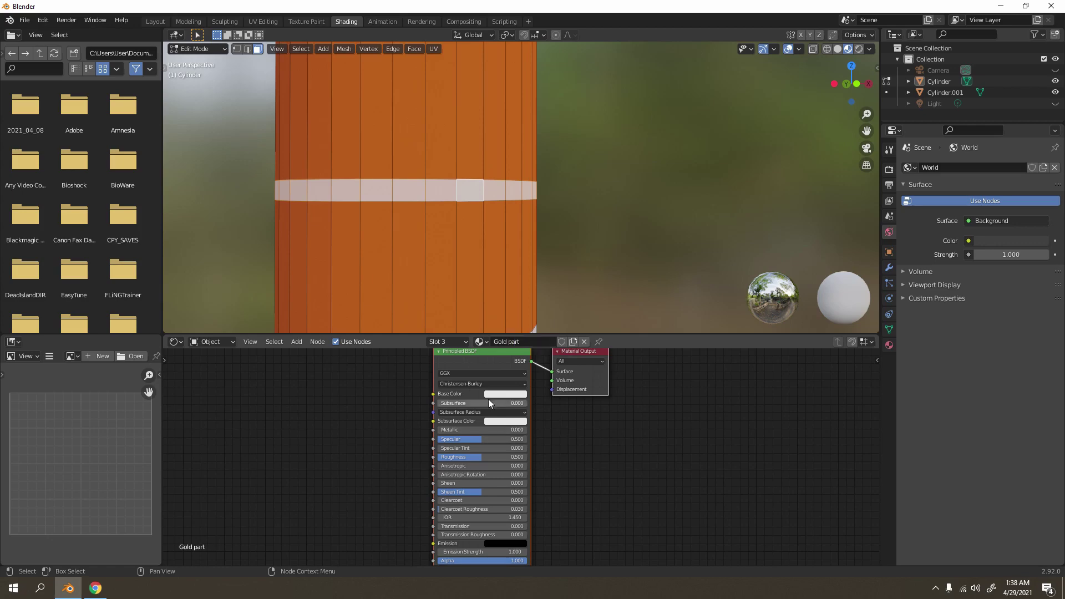
# - Assign the Gold part material to the selected ring faces and change its base color to yellow
pyautogui.click(439, 341)
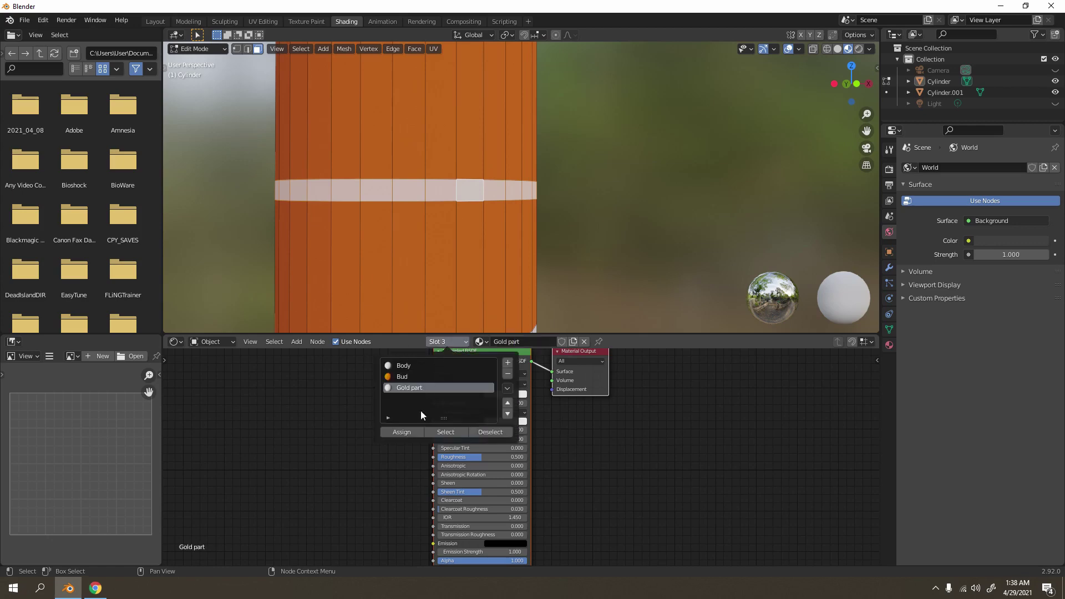
pyautogui.click(402, 432)
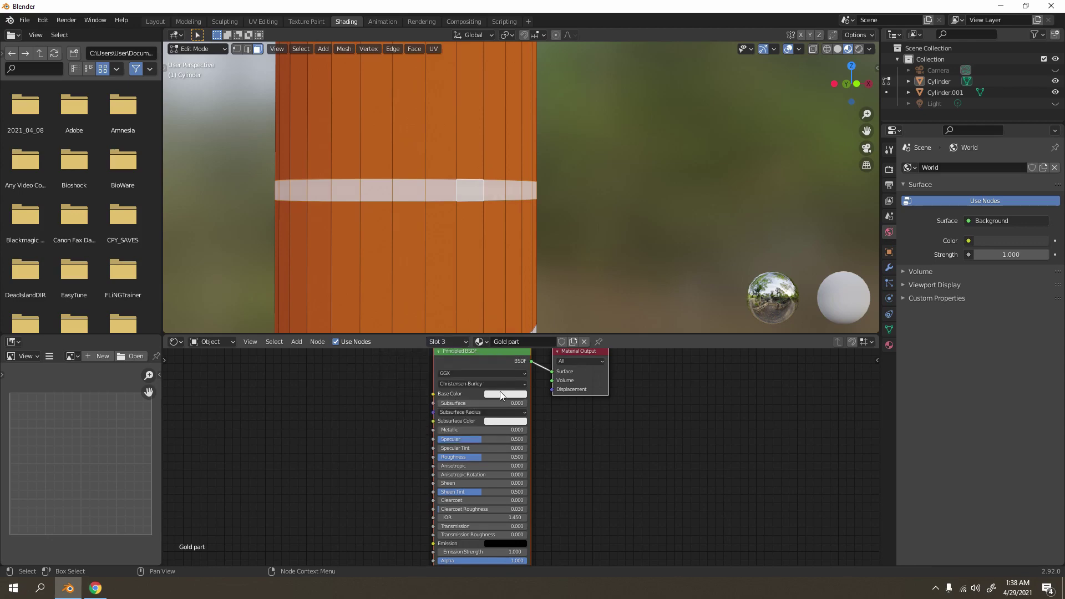
pyautogui.click(502, 394)
pyautogui.moveTo(515, 316); pyautogui.dragTo(493, 324)
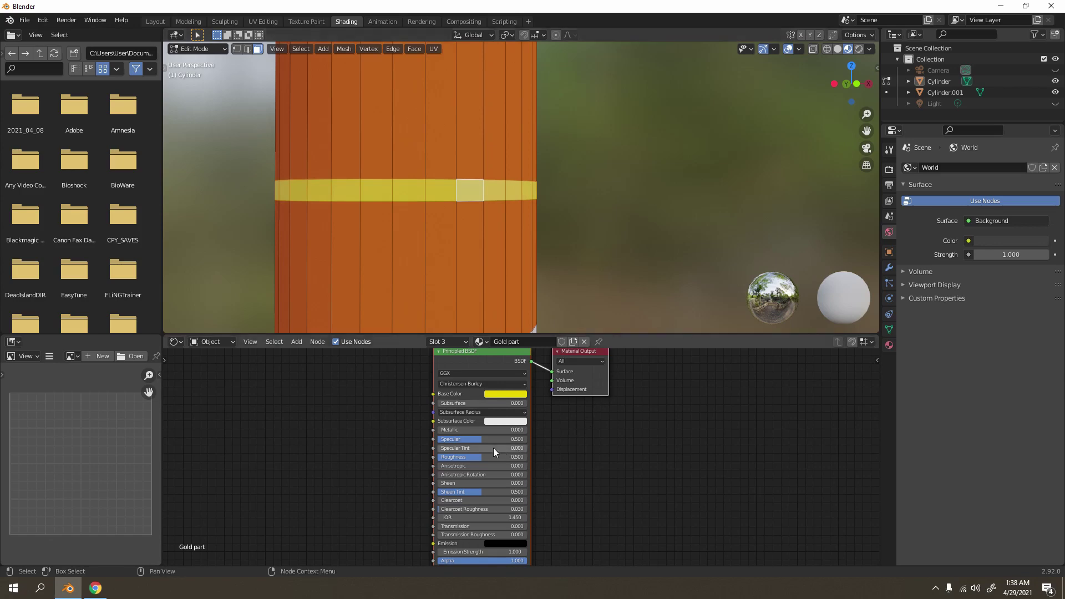
# - Set the Gold part material's Specular to 0.909 and Roughness to 0.173, and return to Object Mode
pyautogui.moveTo(488, 459); pyautogui.dragTo(475, 460)
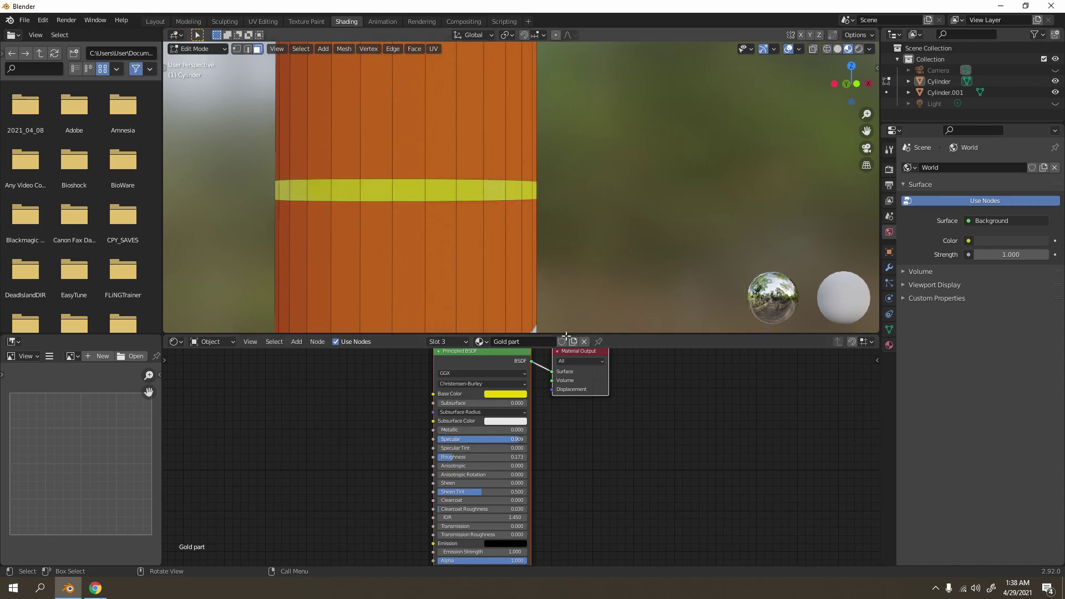
pyautogui.scroll(-2, 482, 411)
pyautogui.scroll(-10, 482, 245)
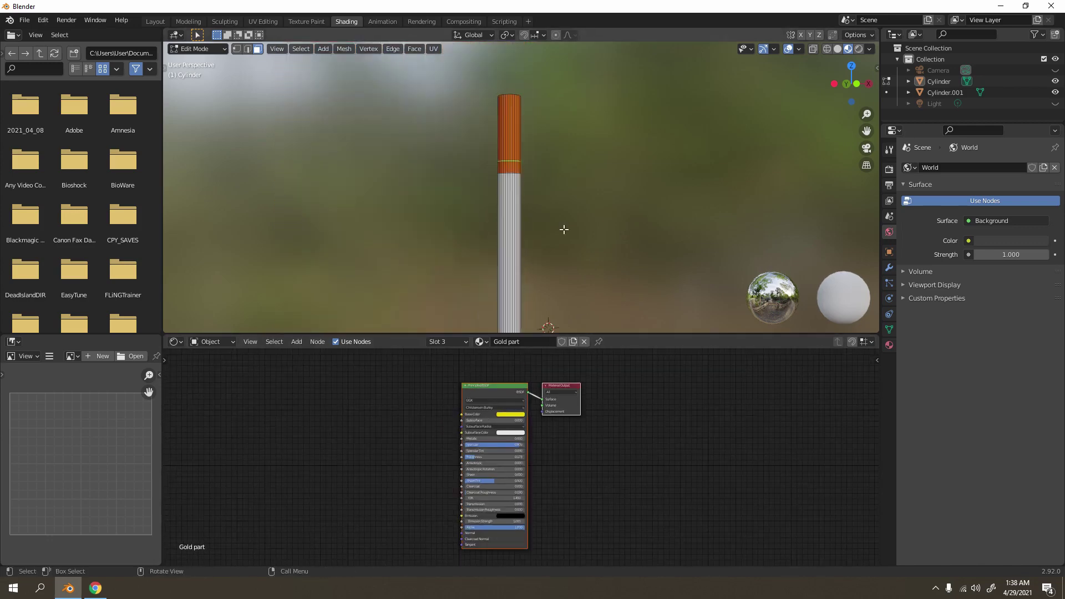
pyautogui.scroll(-5, 564, 229)
pyautogui.press('Tab')
# - Select the flattened sphere inside the cylinder's lower end and give it a new material
pyautogui.scroll(5, 573, 215)
pyautogui.keyDown('shift'); pyautogui.moveTo(574, 175); pyautogui.dragTo(574, 146, button='middle'); pyautogui.keyUp('shift')
pyautogui.moveTo(575, 150); pyautogui.dragTo(630, 109, button='middle')
pyautogui.scroll(3, 630, 180)
pyautogui.keyDown('shift'); pyautogui.moveTo(602, 247); pyautogui.dragTo(548, 136, button='middle'); pyautogui.keyUp('shift')
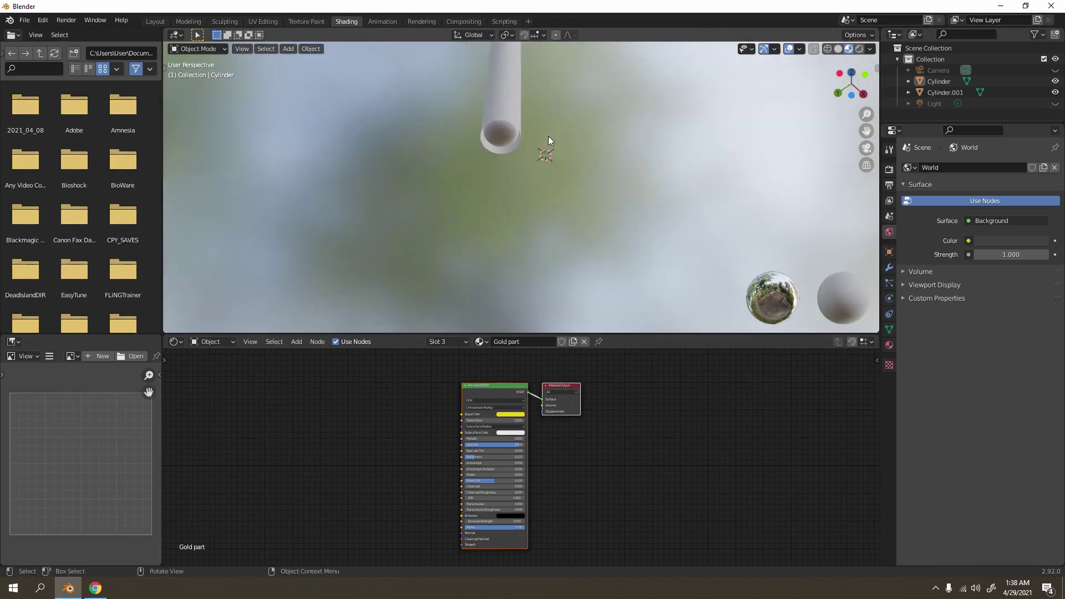
pyautogui.click(499, 140)
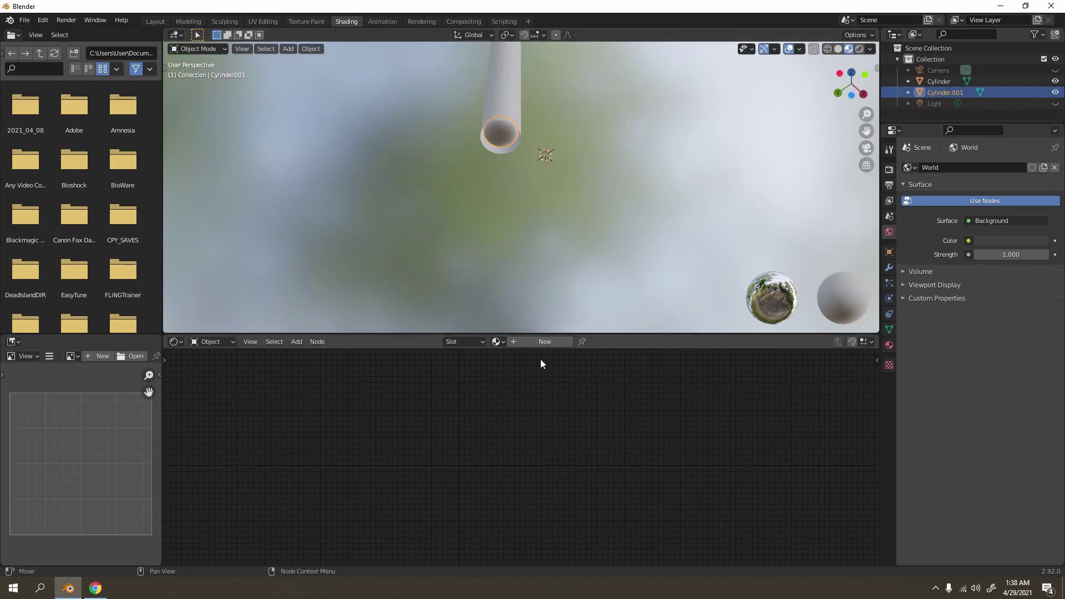
pyautogui.click(545, 341)
# - Add a Bump node and connect its Normal output to the Principled BSDF's Normal input
pyautogui.moveTo(417, 441); pyautogui.dragTo(640, 395, button='middle')
pyautogui.scroll(3, 516, 455)
pyautogui.click(414, 472)
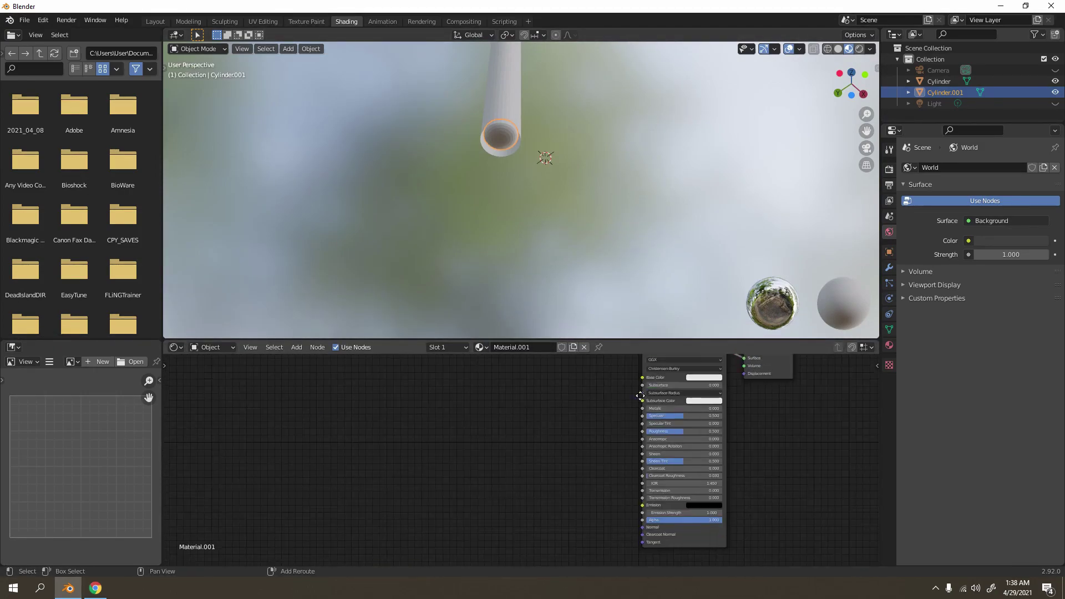
pyautogui.hotkey('shift', 'a')
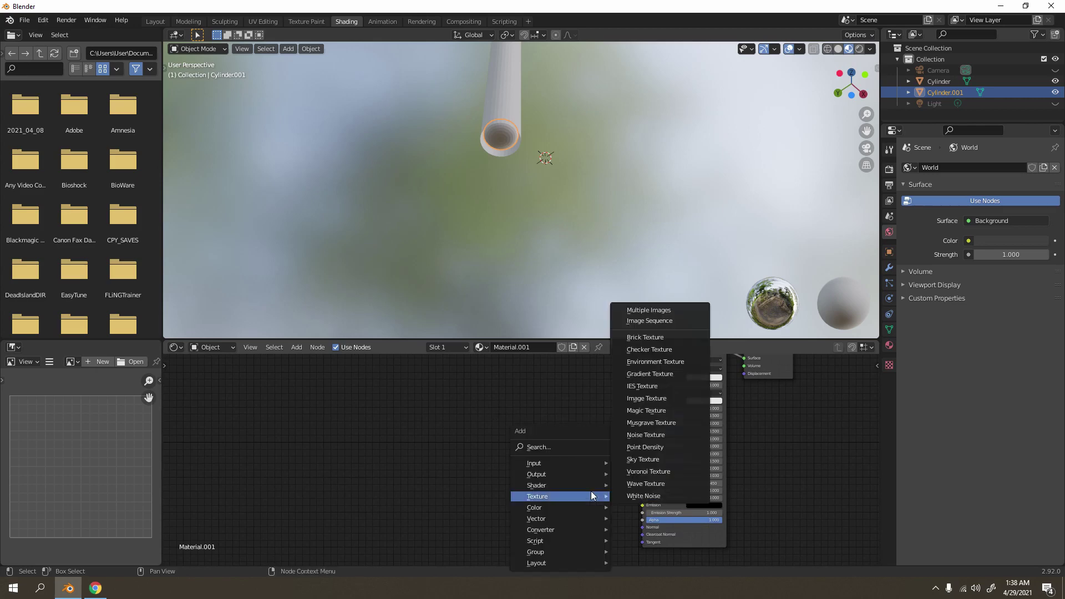
pyautogui.moveTo(545, 520)
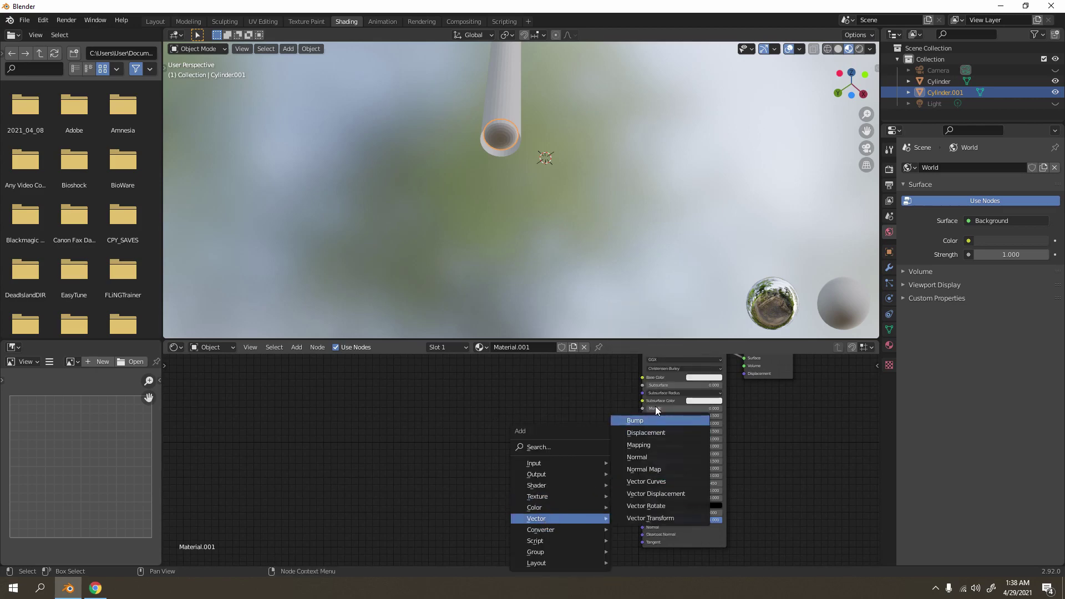
pyautogui.click(638, 420)
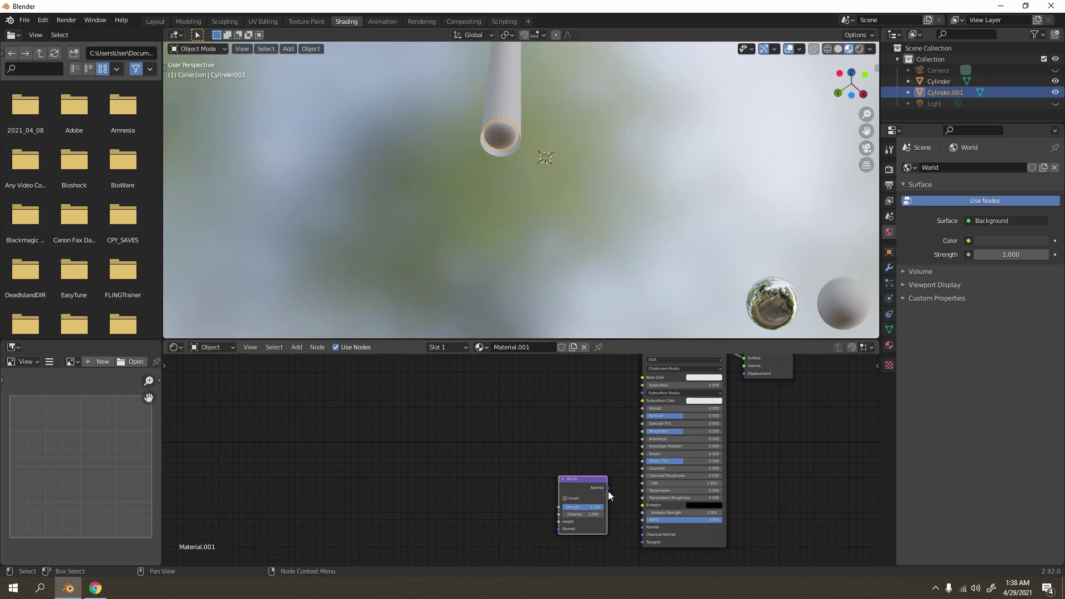
pyautogui.scroll(4, 619, 496)
pyautogui.moveTo(625, 493); pyautogui.dragTo(530, 377, button='middle')
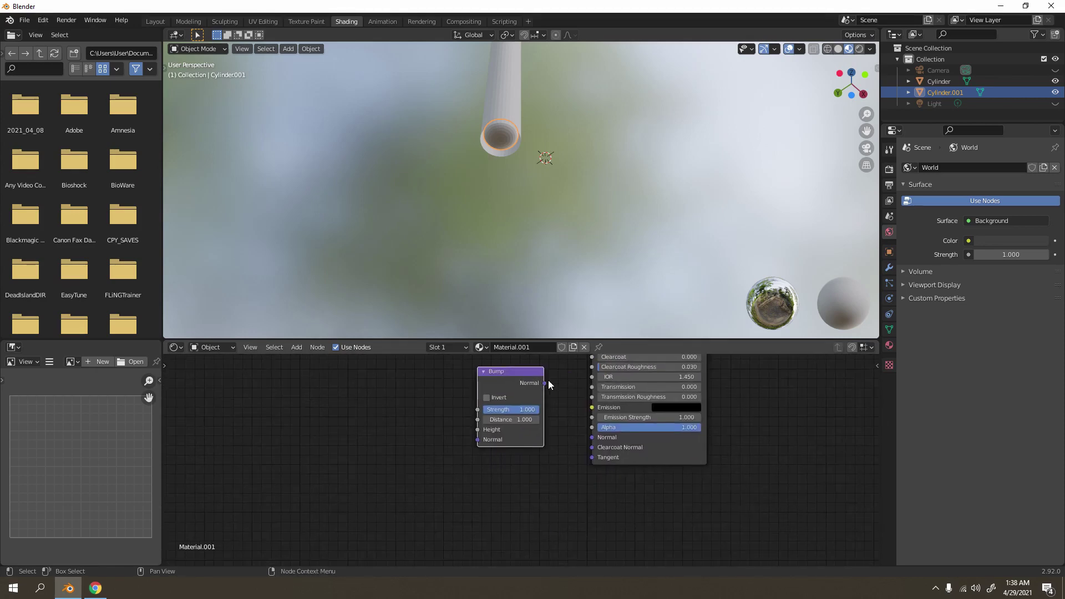
pyautogui.moveTo(548, 384); pyautogui.dragTo(593, 438)
# - Add a Musgrave Texture node and connect its Height output to the Bump node's Height input
pyautogui.moveTo(459, 457); pyautogui.dragTo(521, 456, button='middle')
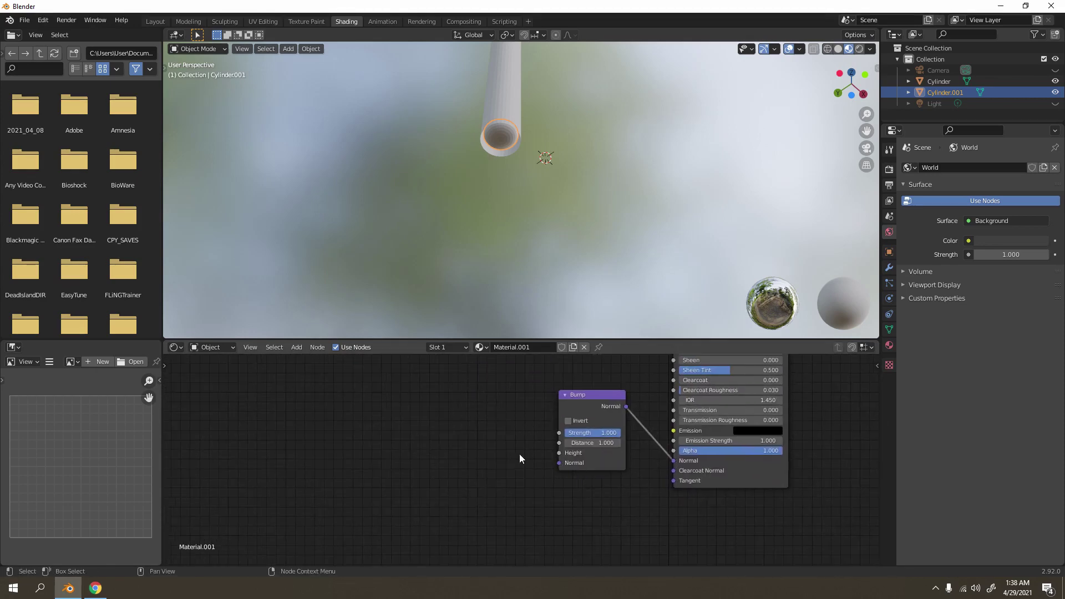
pyautogui.hotkey('shift', 'a')
pyautogui.moveTo(407, 450)
pyautogui.moveTo(370, 426)
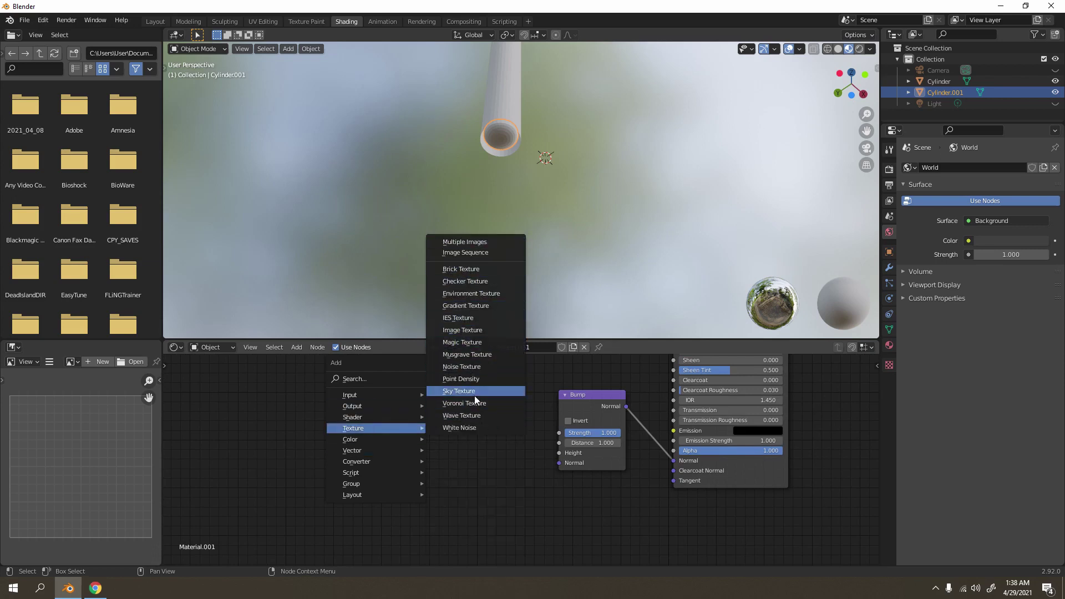
pyautogui.click(484, 358)
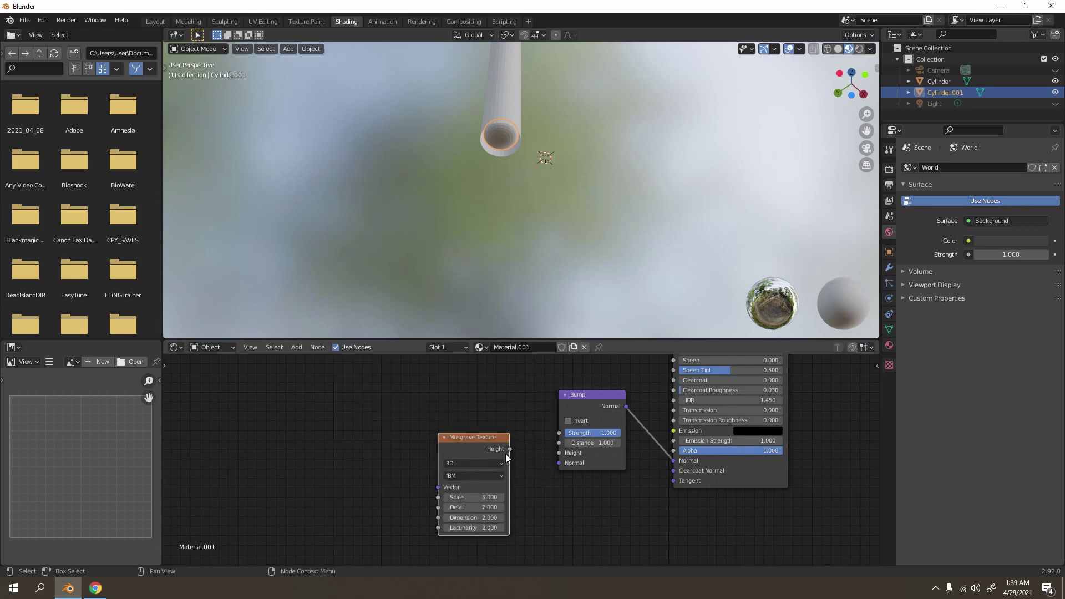
pyautogui.moveTo(510, 449); pyautogui.dragTo(559, 453)
# - Change the base color of the flattened sphere's material to an orange-brown
pyautogui.moveTo(561, 152); pyautogui.dragTo(588, 176, button='middle')
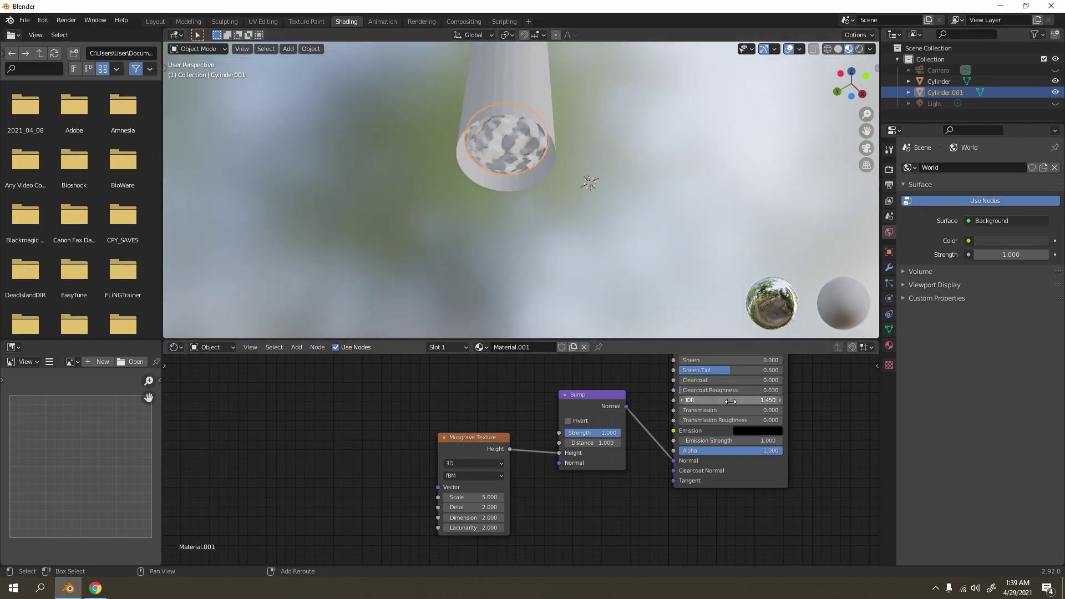
pyautogui.moveTo(741, 358); pyautogui.dragTo(674, 509, button='middle')
pyautogui.click(694, 423)
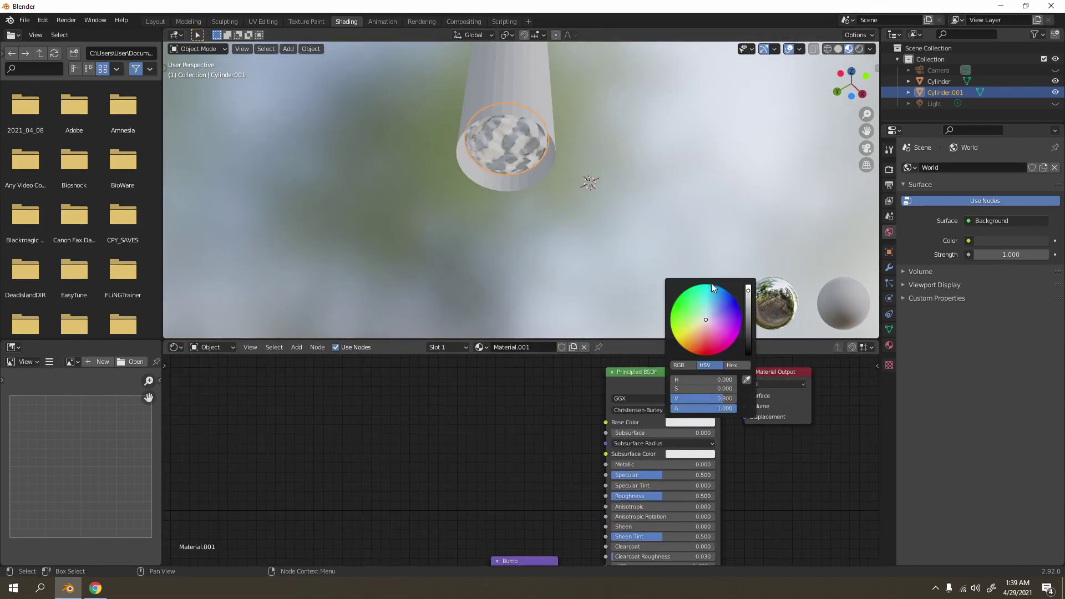
pyautogui.moveTo(704, 331); pyautogui.dragTo(696, 346)
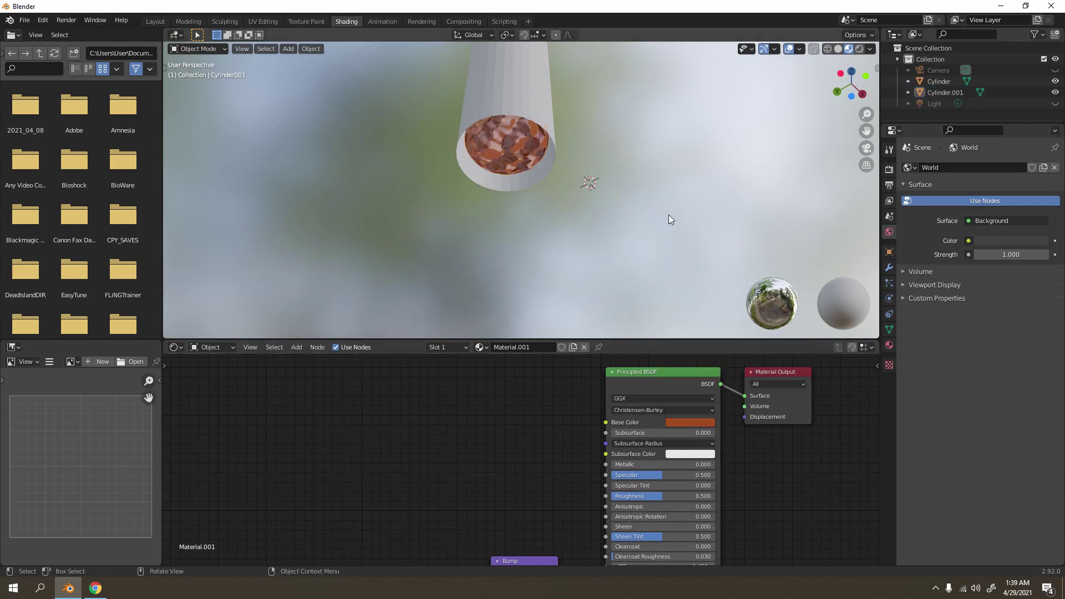
pyautogui.moveTo(574, 258); pyautogui.dragTo(577, 231, button='middle')
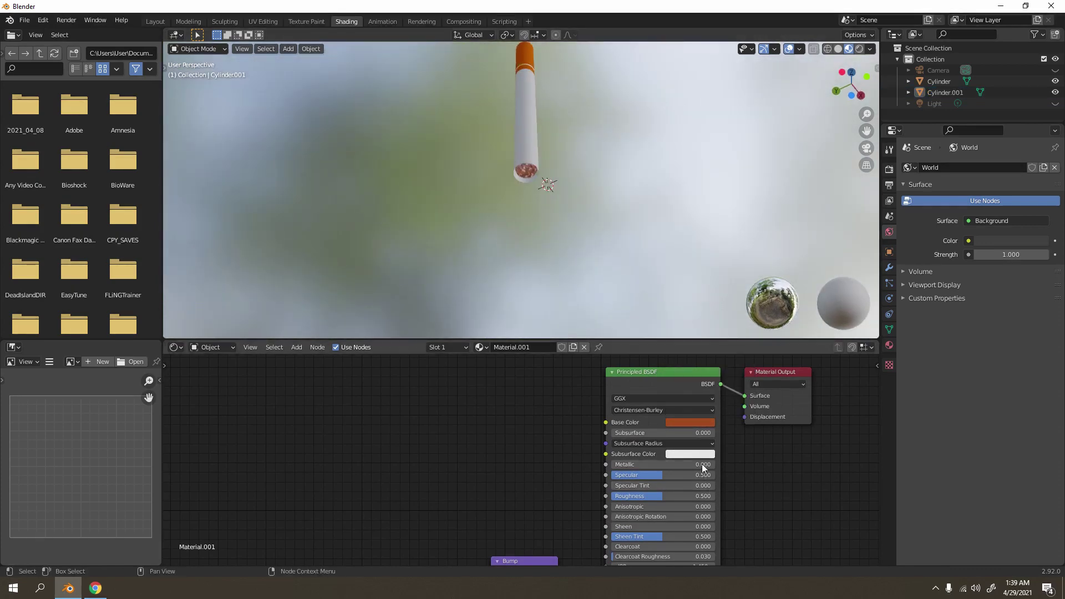
pyautogui.click(691, 422)
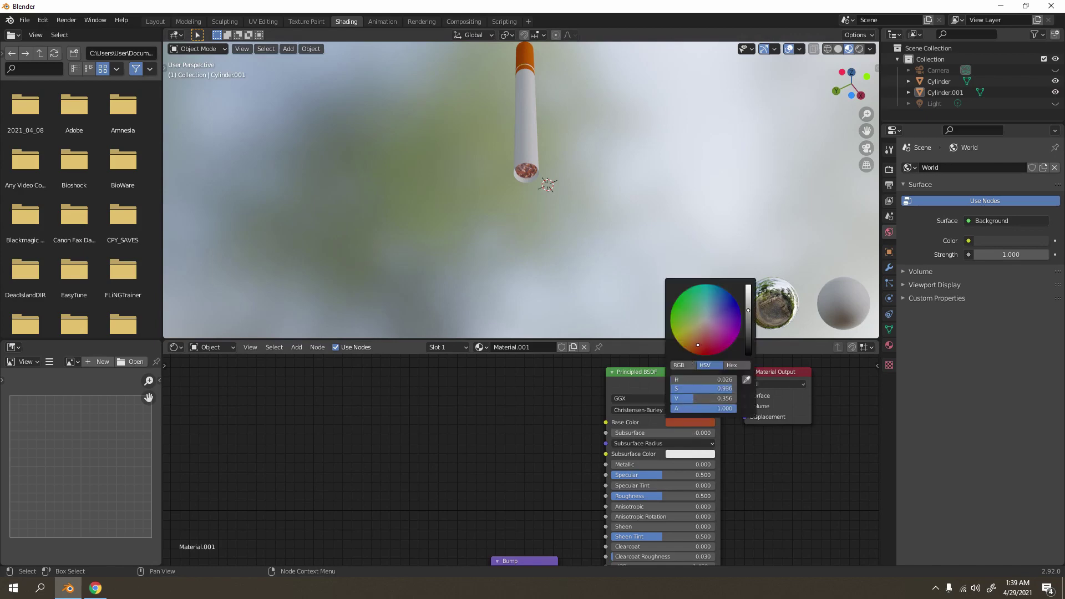
# - Set the flattened sphere material's Specular to 0 and its Roughness to 1
pyautogui.moveTo(551, 446); pyautogui.dragTo(562, 375, button='middle')
pyautogui.scroll(1, 562, 375)
pyautogui.scroll(5, 548, 178)
pyautogui.keyDown('shift'); pyautogui.moveTo(548, 178); pyautogui.dragTo(537, 235, button='middle'); pyautogui.keyUp('shift')
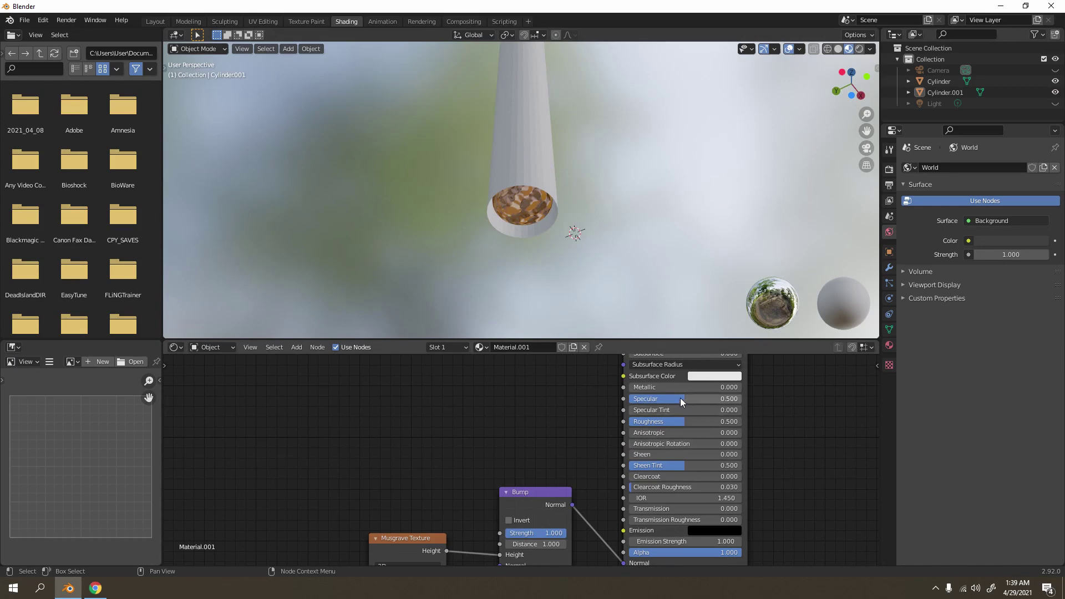
pyautogui.moveTo(680, 399); pyautogui.dragTo(629, 399)
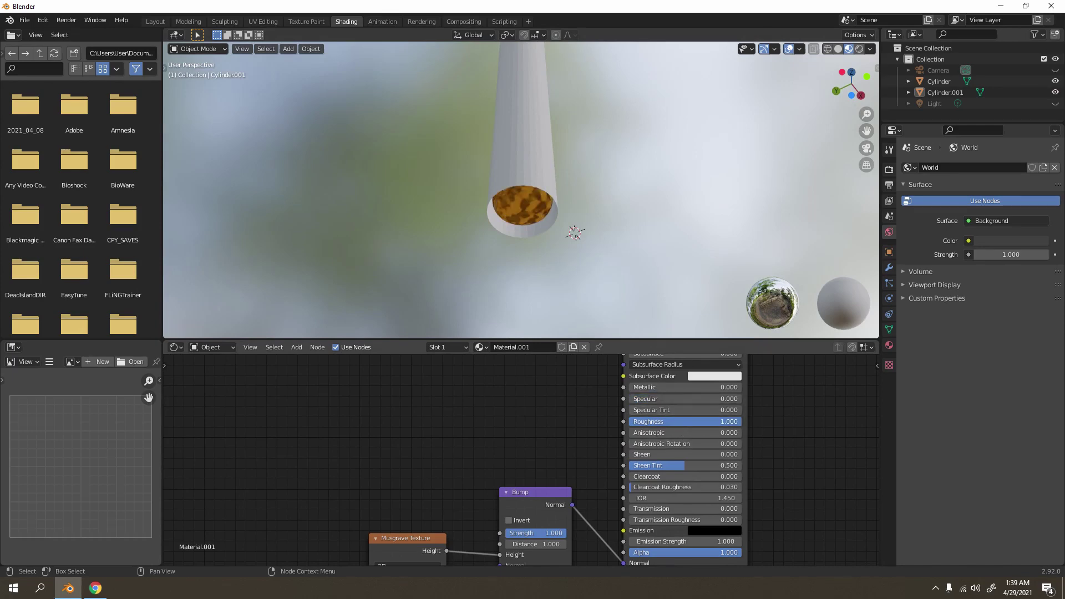
# - Set the Musgrave Texture's Scale to 8.8 and its Detail to 16, keeping Dimension at 2
pyautogui.moveTo(493, 456); pyautogui.dragTo(551, 355, button='middle')
pyautogui.scroll(4, 539, 470)
pyautogui.moveTo(451, 498); pyautogui.dragTo(475, 487, button='middle')
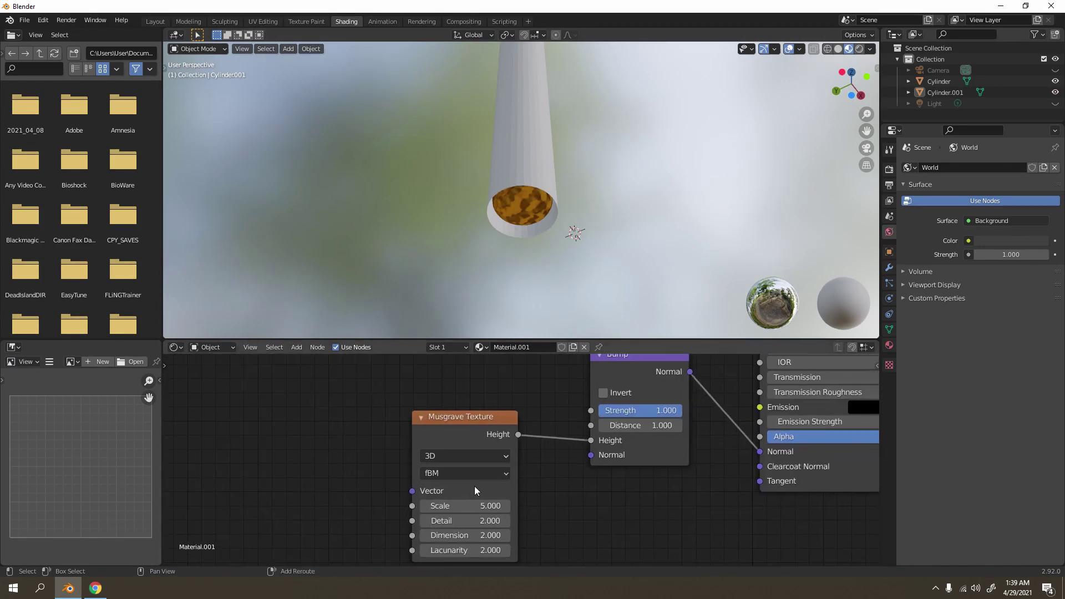
pyautogui.moveTo(472, 506); pyautogui.dragTo(516, 506)
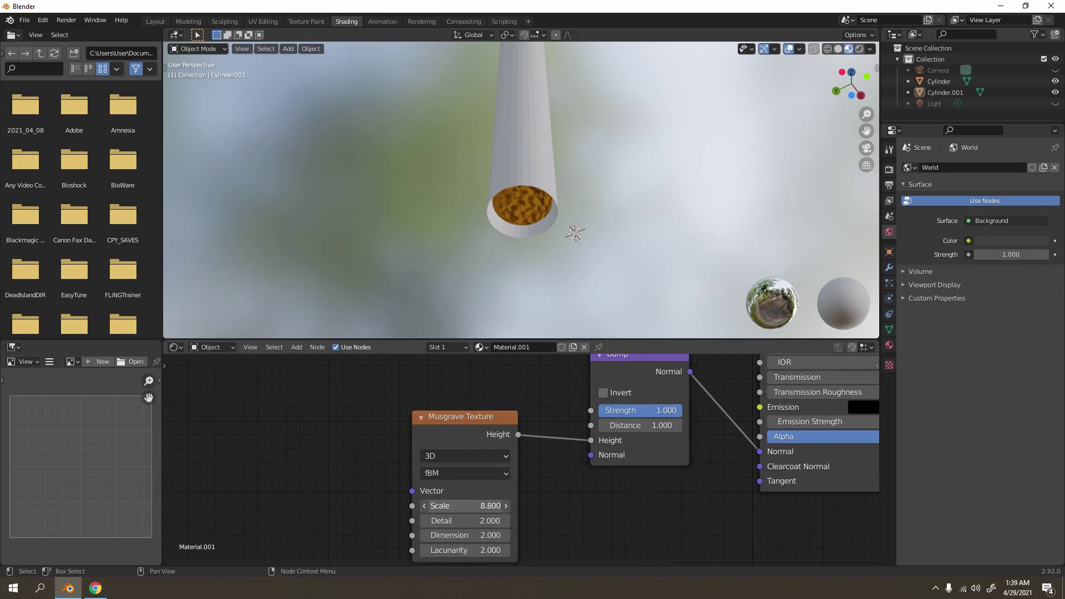
pyautogui.scroll(1, 486, 527)
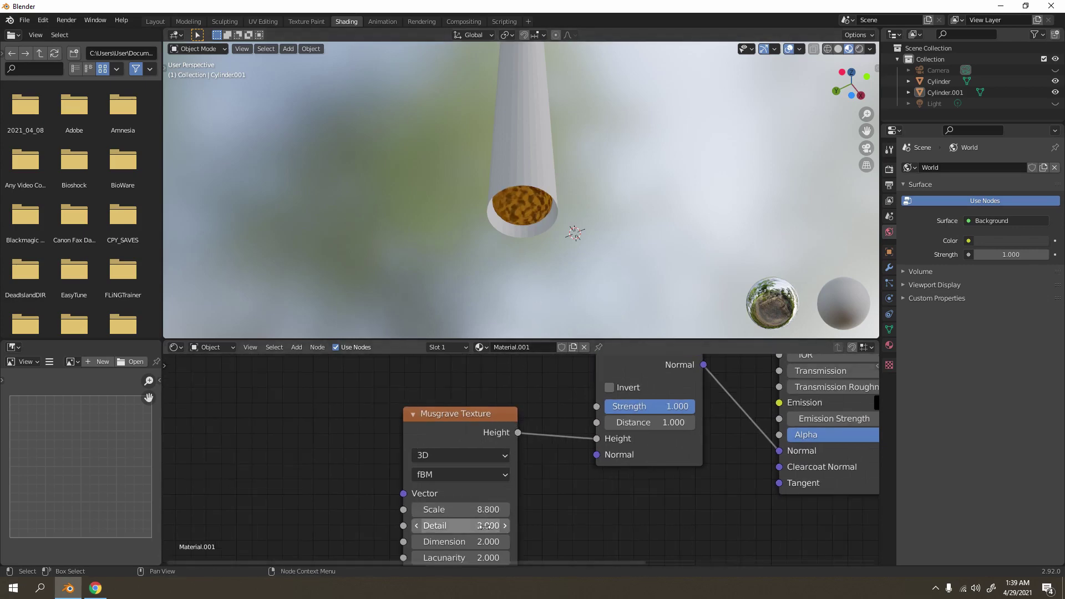
pyautogui.moveTo(486, 526); pyautogui.dragTo(485, 503, button='middle')
pyautogui.scroll(5, 510, 314)
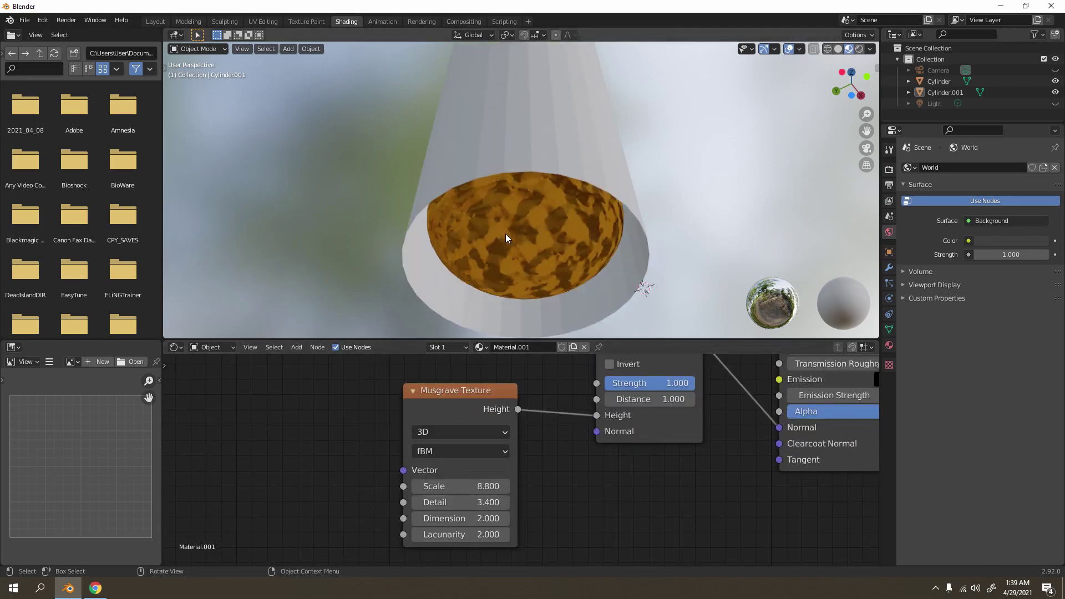
pyautogui.moveTo(488, 502); pyautogui.dragTo(527, 503)
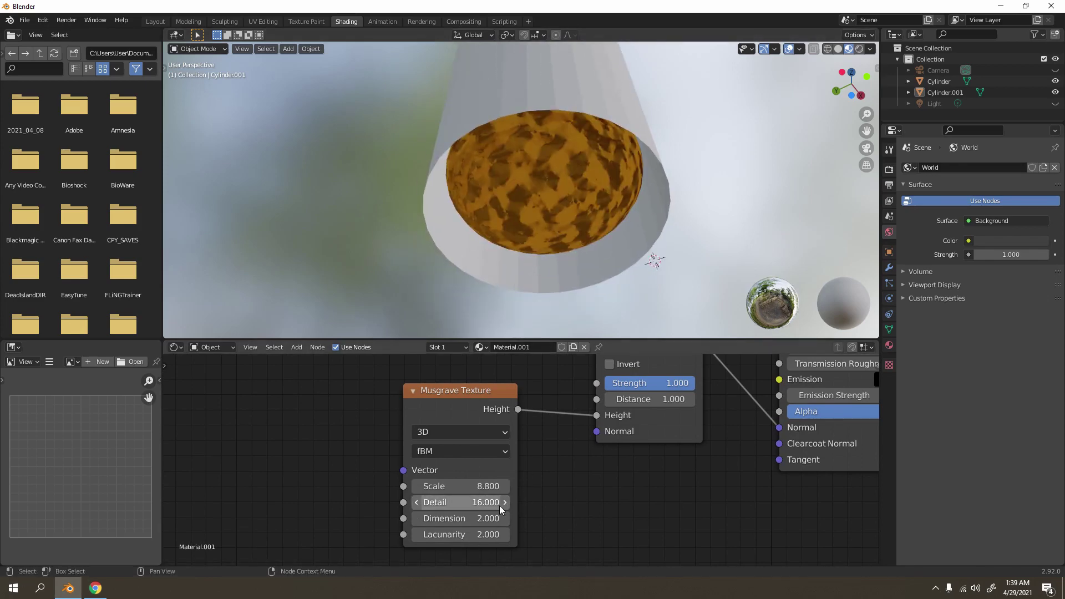
pyautogui.moveTo(488, 522)
pyautogui.mouseDown()
pyautogui.moveTo(422, 522)
pyautogui.moveTo(488, 522)
pyautogui.mouseUp()
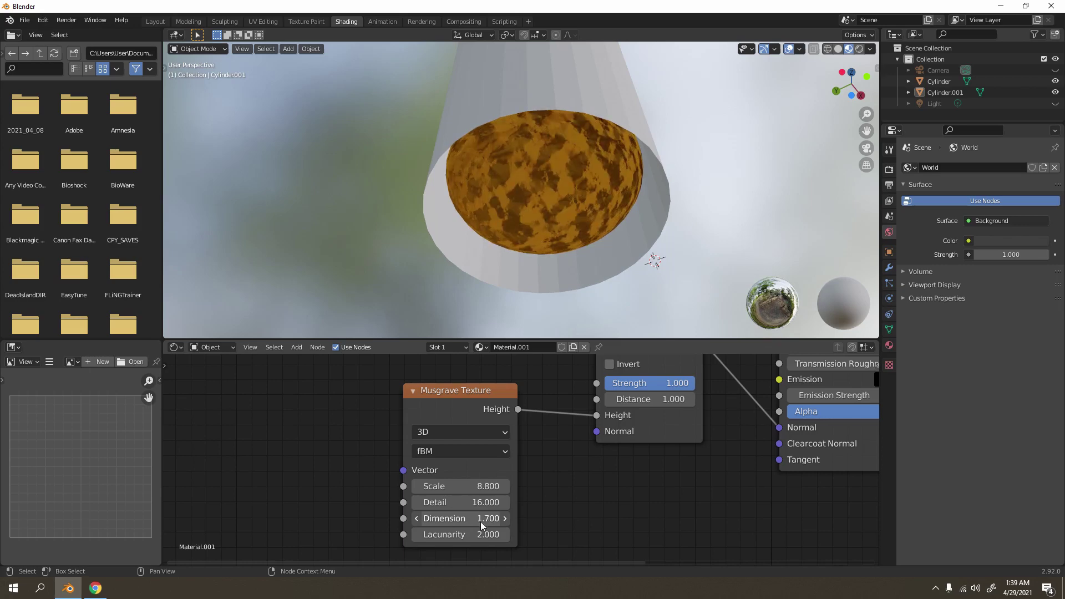
pyautogui.hotkey('ctrl', 'z')
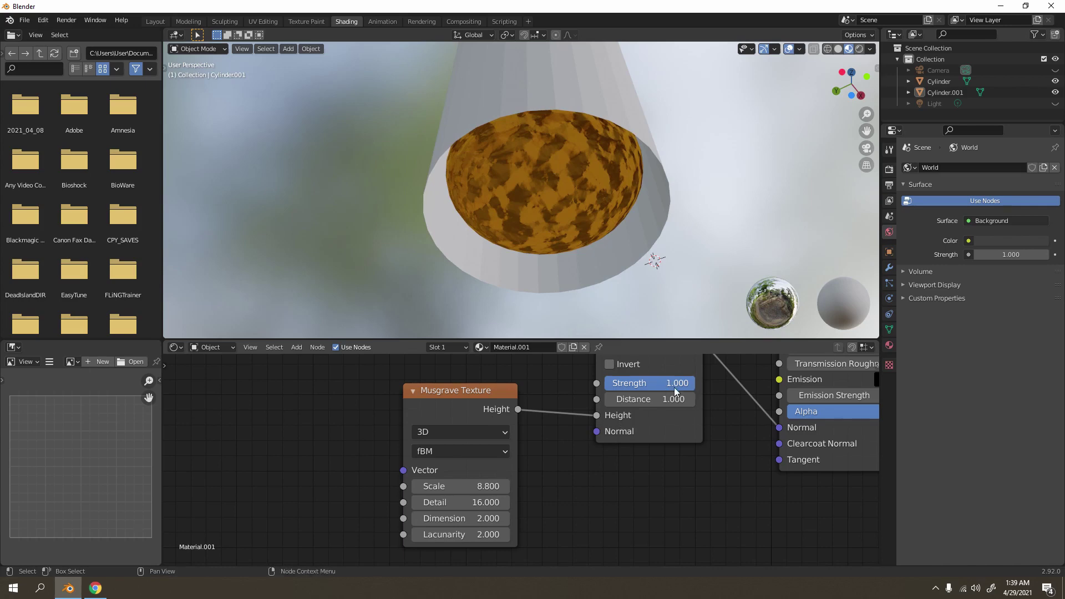
# - Set the Bump node's Strength to 0 and apply smooth shading to the flattened sphere
pyautogui.moveTo(680, 386); pyautogui.dragTo(622, 386)
pyautogui.click(588, 221)
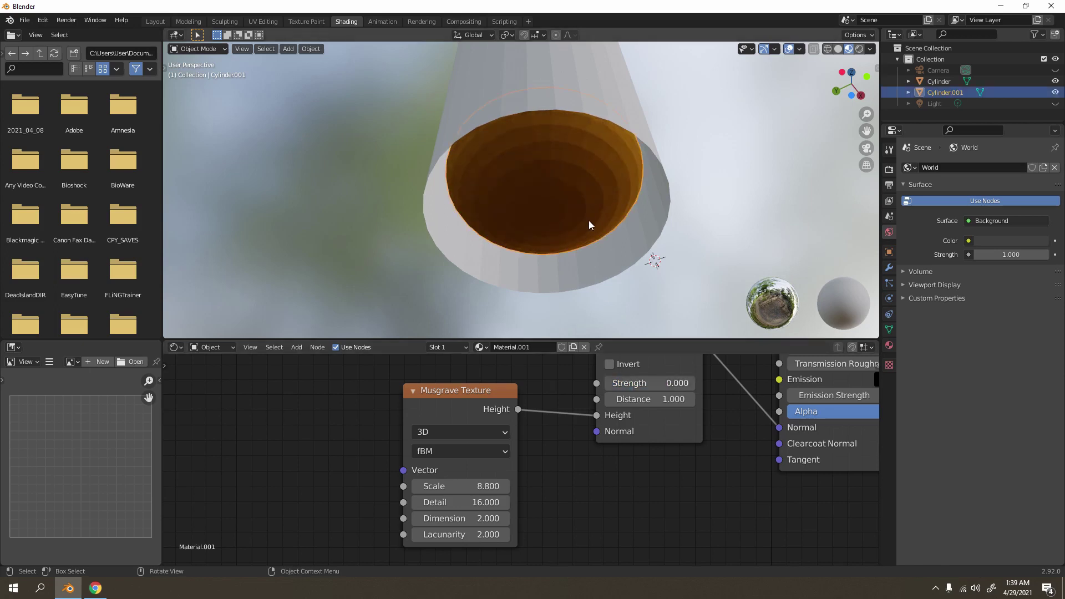
pyautogui.rightClick(588, 221)
pyautogui.click(571, 193)
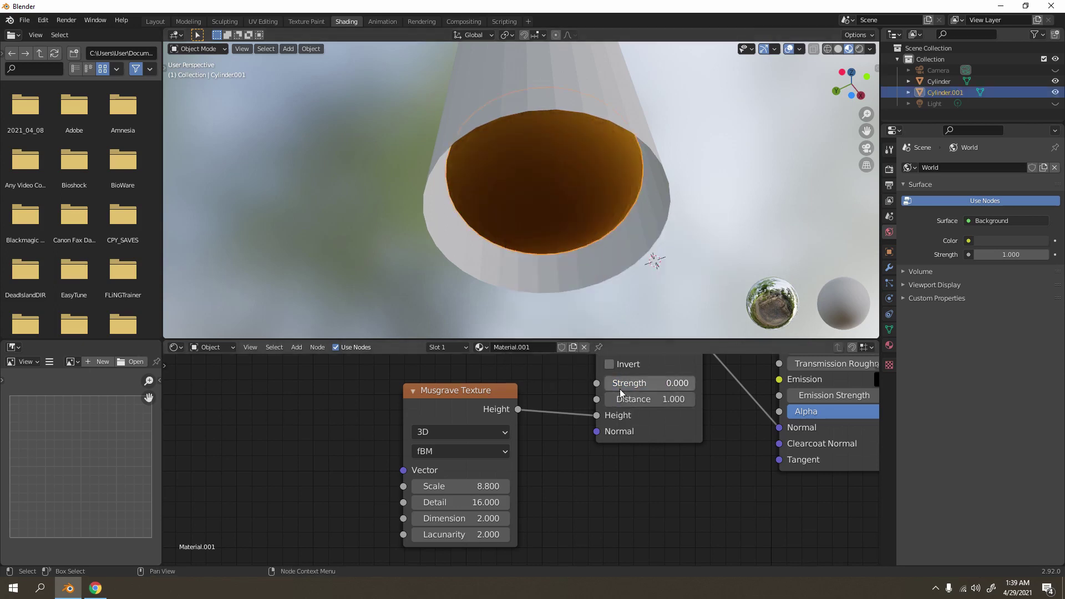
# - Set the Bump node's Strength to 0.45 on the tobacco end's material and deselect the flattened sphere
pyautogui.moveTo(621, 385); pyautogui.dragTo(655, 385)
pyautogui.scroll(-7, 732, 222)
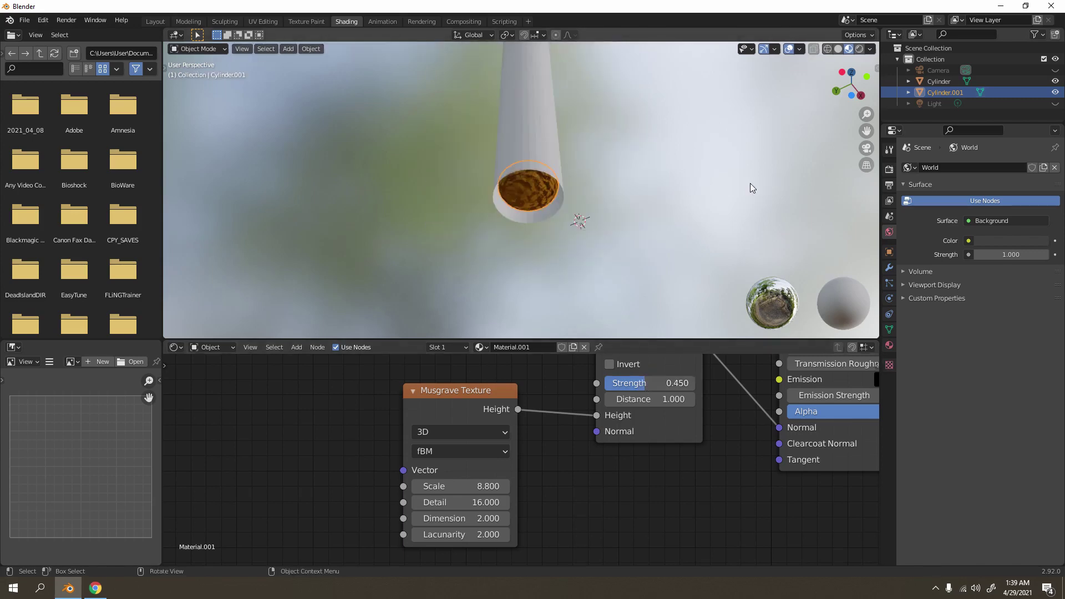
pyautogui.click(748, 182)
# - Apply smooth shading to the cigarette's cylinder body
pyautogui.moveTo(738, 181); pyautogui.dragTo(652, 294, button='middle')
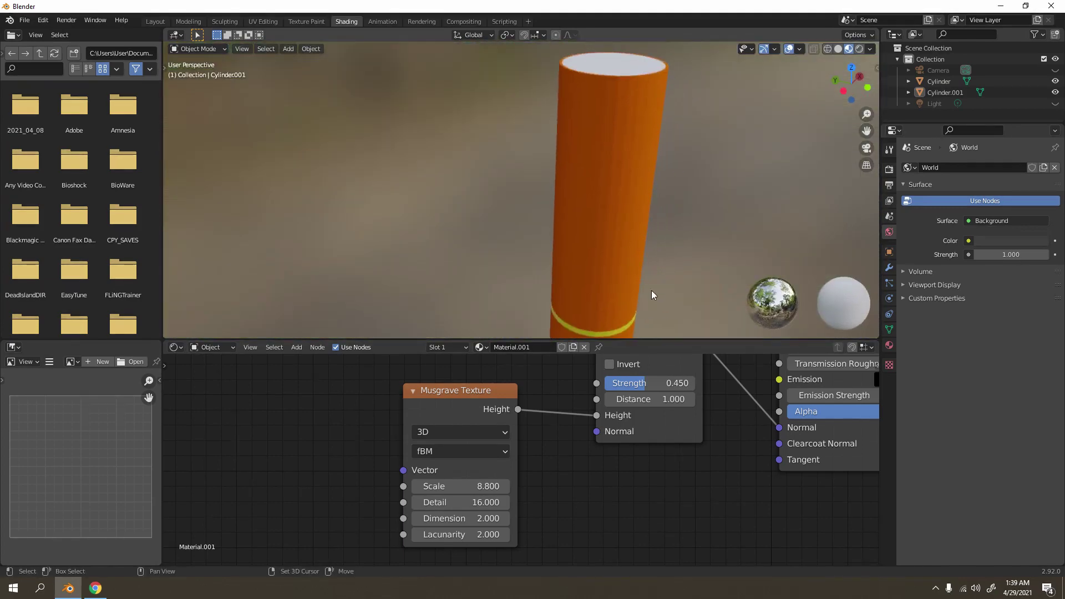
pyautogui.click(637, 162)
pyautogui.rightClick(636, 161)
pyautogui.click(637, 161)
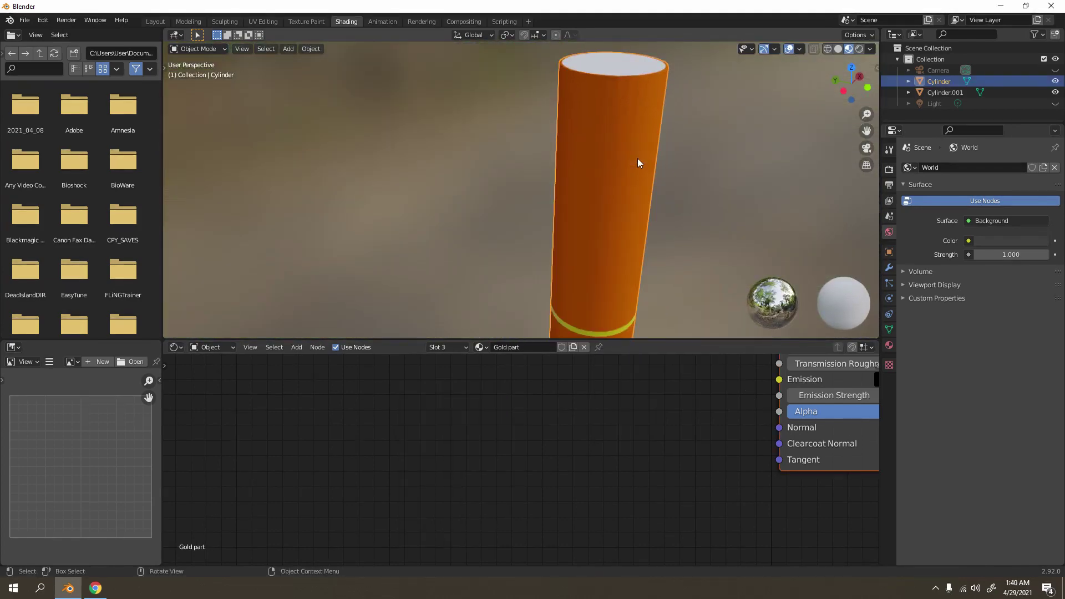
# - Enable Auto Smooth in the cylinder mesh's normals settings and deselect the cylinder
pyautogui.keyDown('shift'); pyautogui.moveTo(638, 159); pyautogui.dragTo(624, 179, button='middle'); pyautogui.keyUp('shift')
pyautogui.scroll(-4, 624, 185)
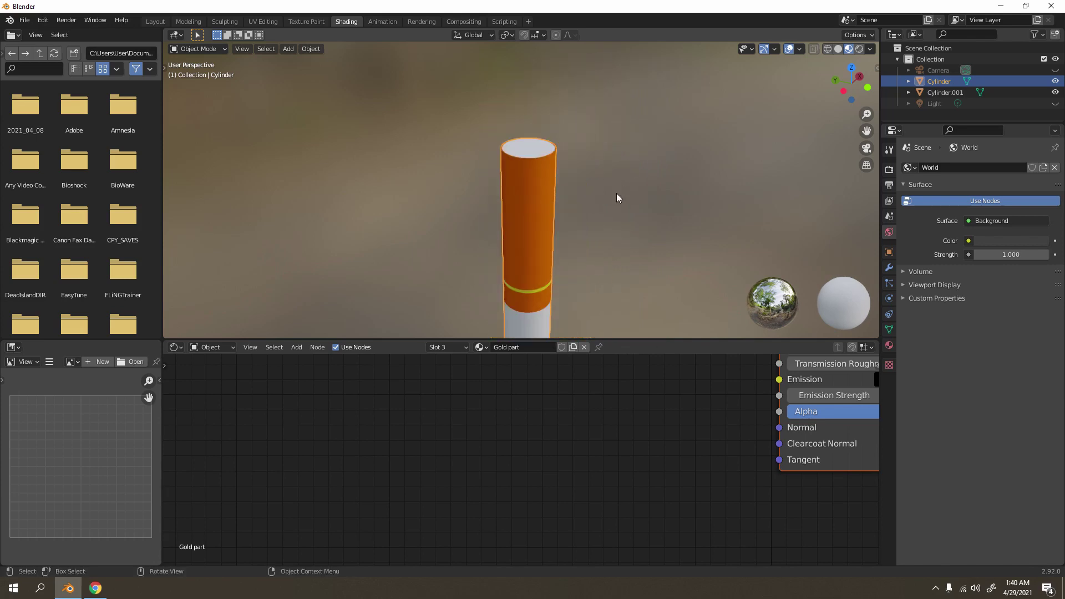
pyautogui.click(890, 330)
pyautogui.click(901, 385)
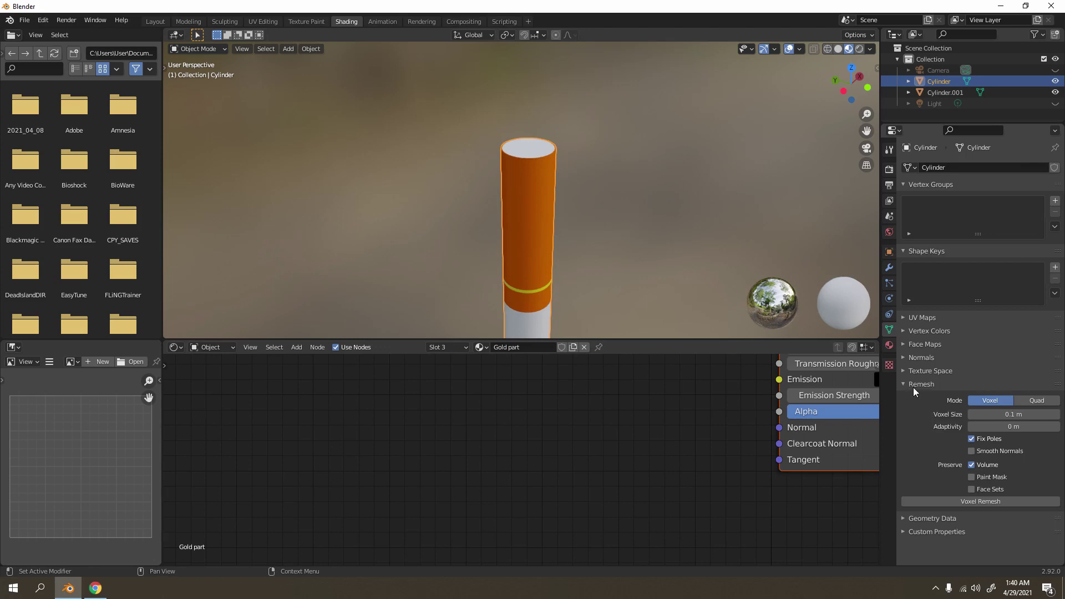
pyautogui.click(913, 386)
pyautogui.click(916, 357)
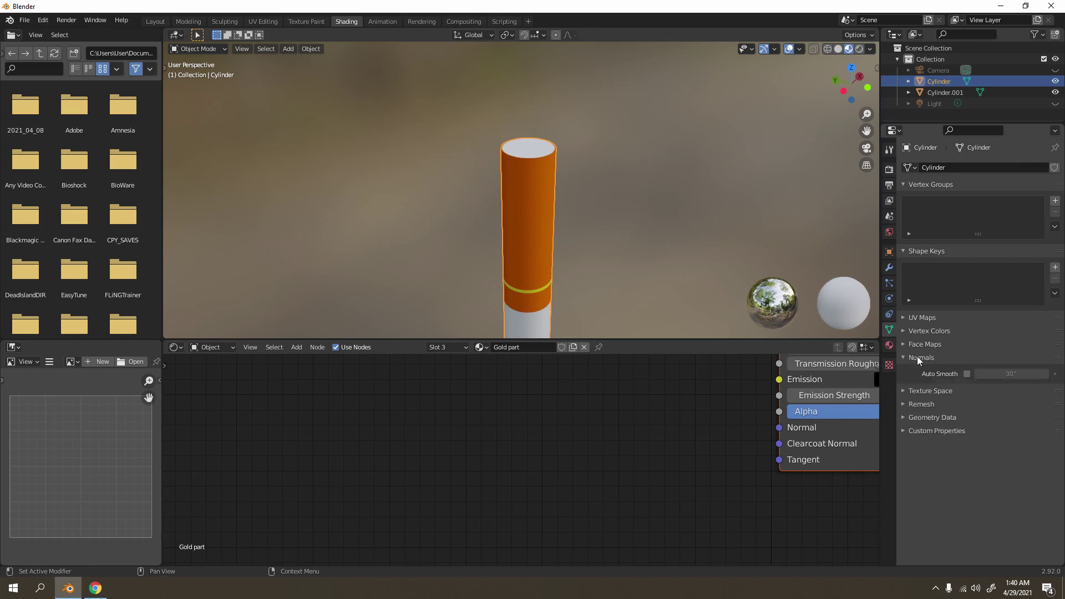
pyautogui.click(968, 374)
pyautogui.click(645, 226)
pyautogui.moveTo(645, 226); pyautogui.dragTo(560, 109, button='middle')
pyautogui.scroll(-3, 505, 200)
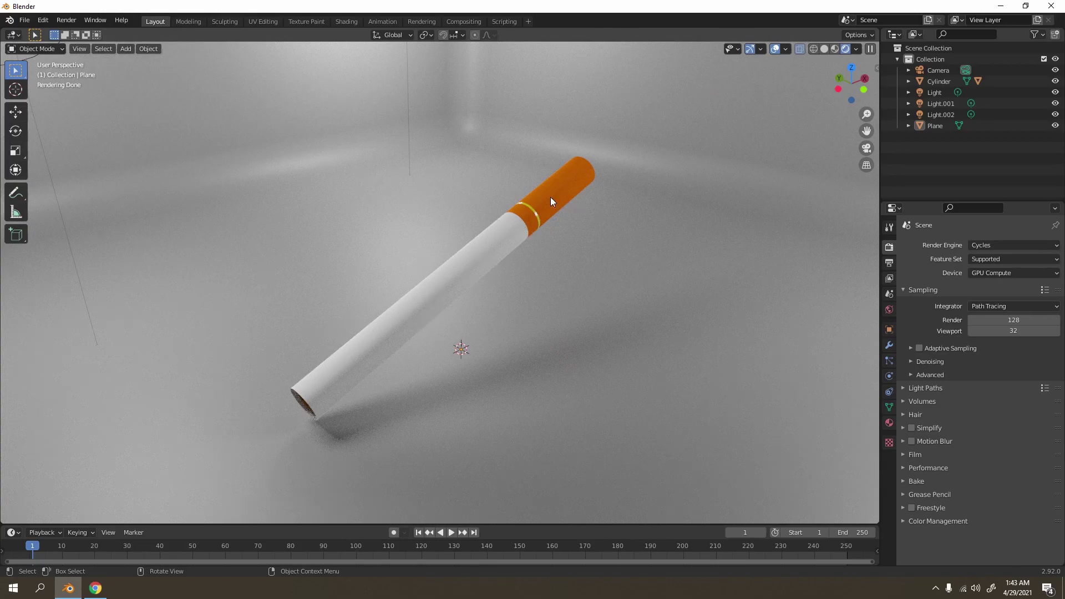
# - Examine the rendered cigarette in the lit scene from several angles, including its tobacco end and filter
pyautogui.moveTo(508, 263)
pyautogui.mouseDown(button='middle')
pyautogui.moveTo(547, 255)
pyautogui.moveTo(574, 222)
pyautogui.moveTo(589, 232)
pyautogui.moveTo(518, 245)
pyautogui.moveTo(496, 234)
pyautogui.moveTo(501, 258)
pyautogui.mouseUp(button='middle')
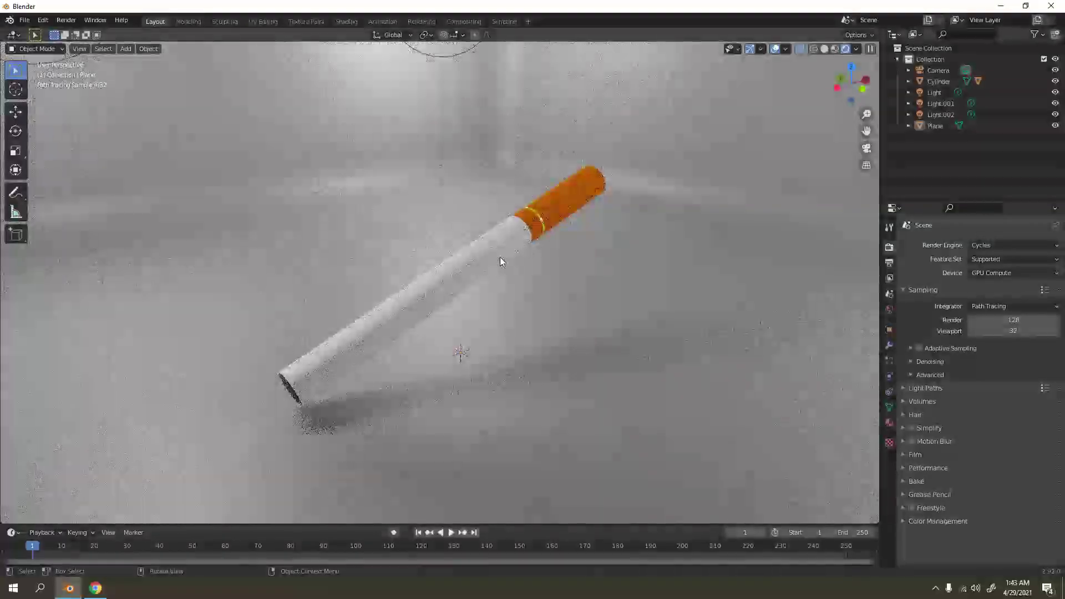
pyautogui.moveTo(650, 214)
pyautogui.mouseDown(button='middle')
pyautogui.moveTo(615, 218)
pyautogui.moveTo(661, 209)
pyautogui.mouseUp(button='middle')
pyautogui.moveTo(531, 254); pyautogui.dragTo(464, 216, button='middle')
pyautogui.scroll(5, 447, 283)
pyautogui.moveTo(494, 142); pyautogui.dragTo(483, 229, button='middle')
pyautogui.scroll(2, 437, 235)
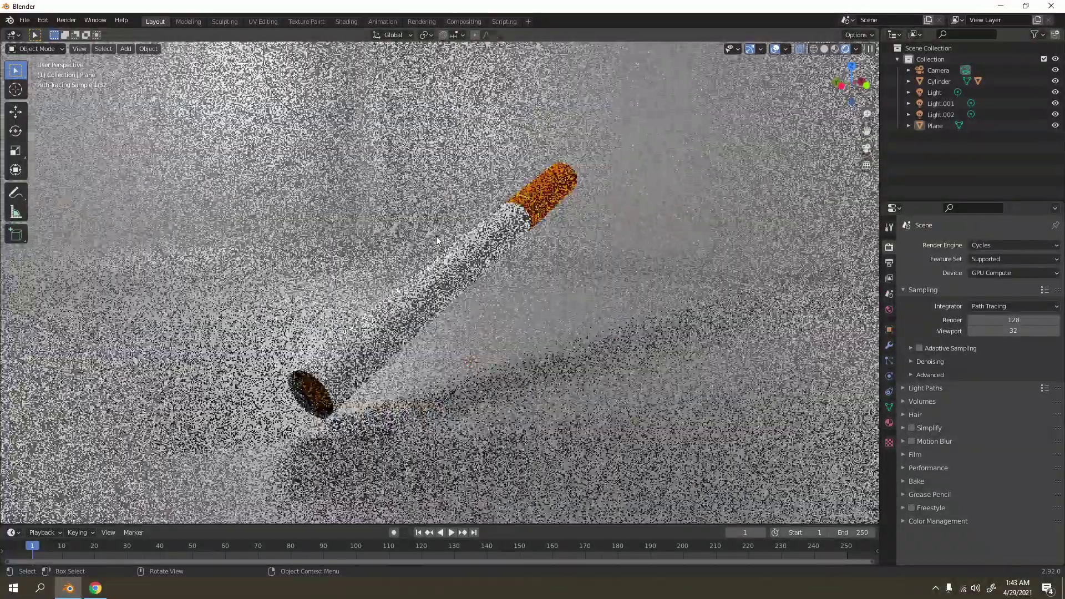
pyautogui.moveTo(524, 260); pyautogui.dragTo(482, 293, button='middle')
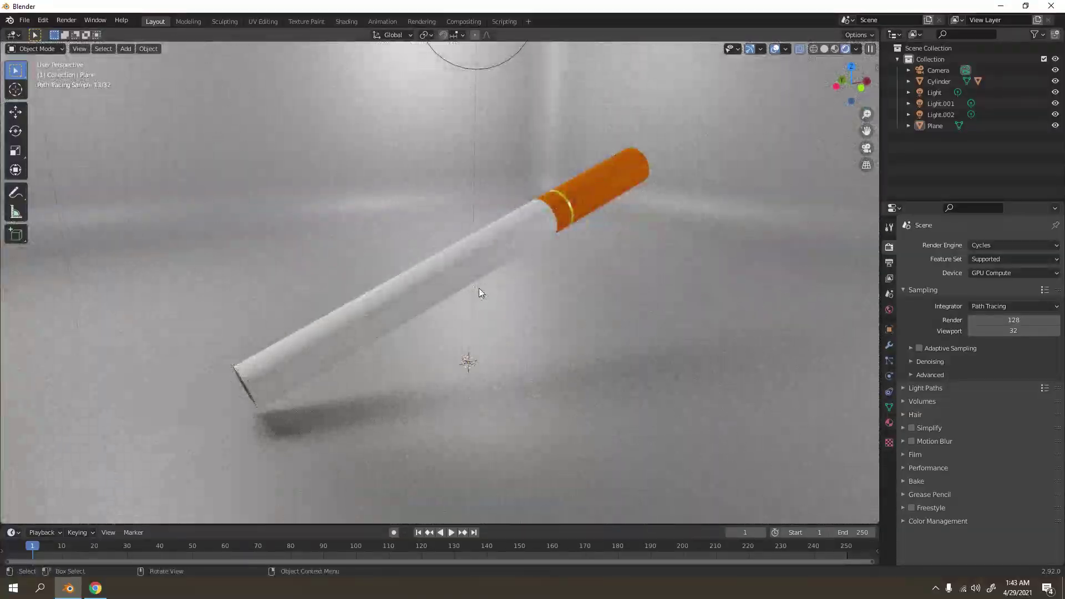